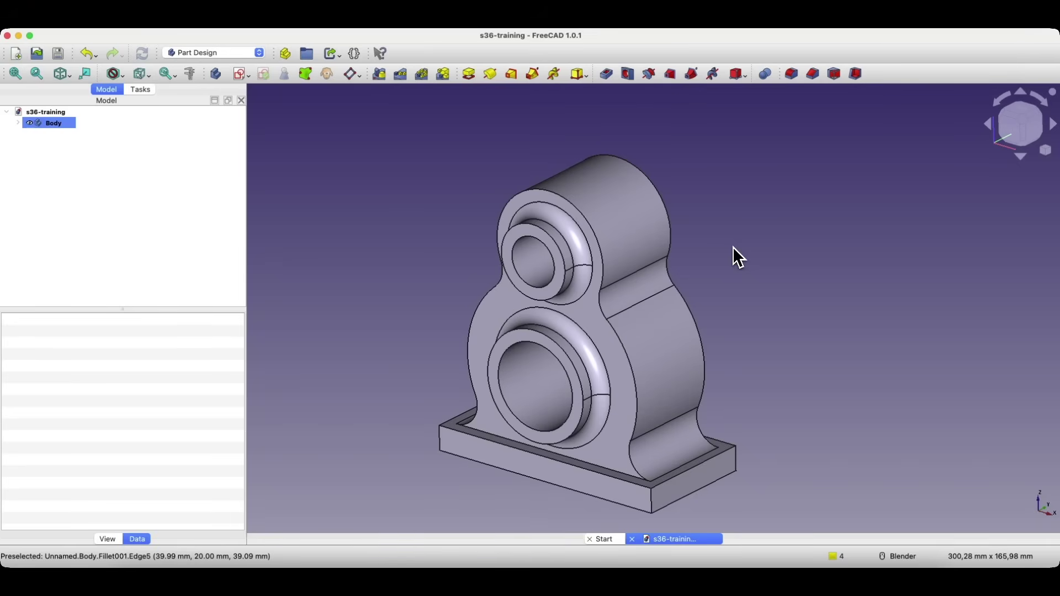
Step: Orbit the finished s36-training part to inspect its side, then close the document
middle_drag(734, 247, 793, 328)
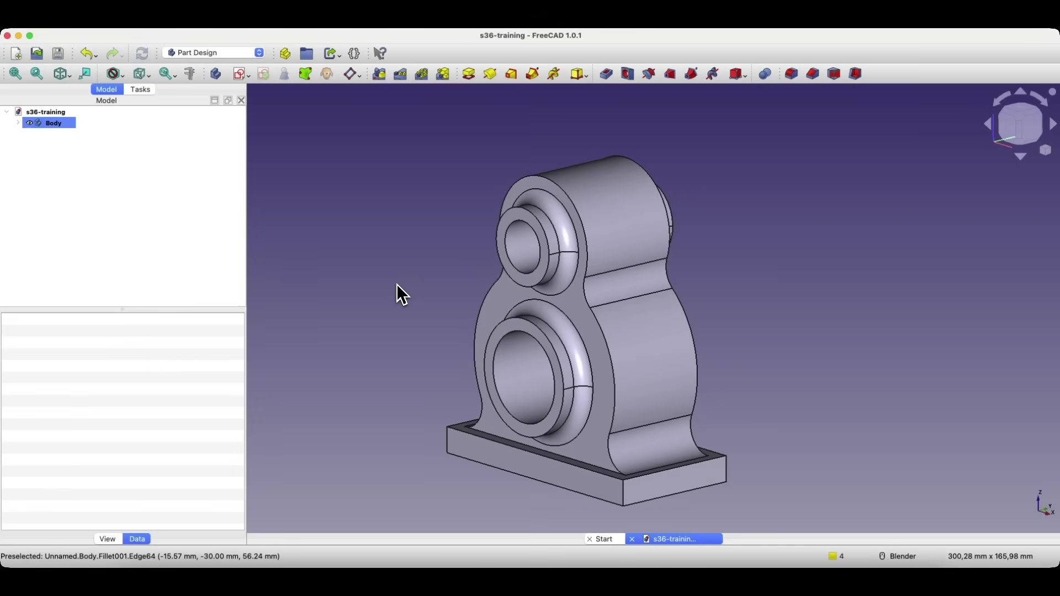
key(super+w)
Step: Create a new parametric part and start a sketch on the XY-plane
click(341, 159)
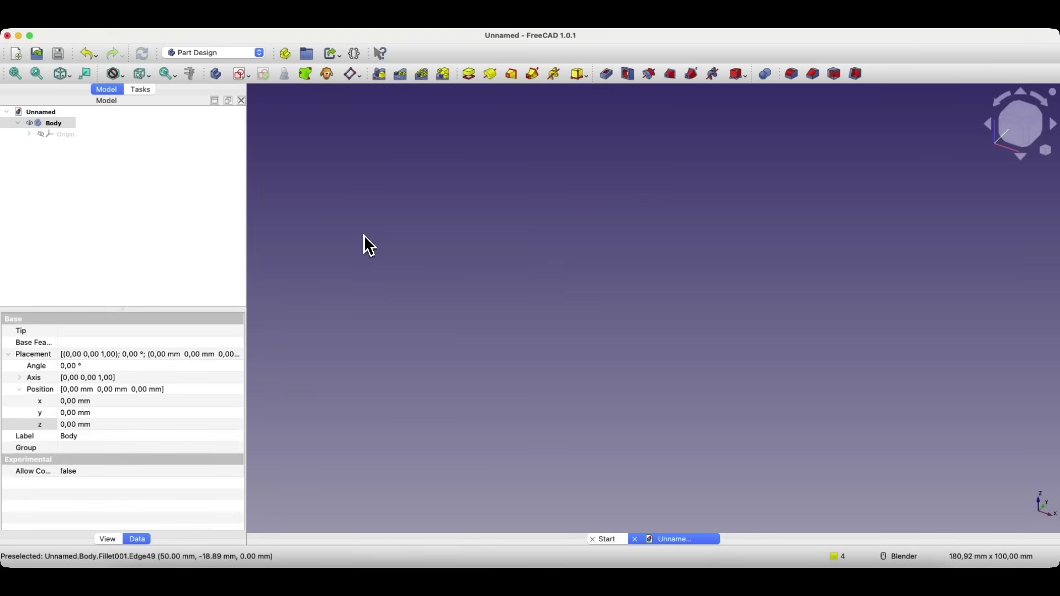
click(241, 75)
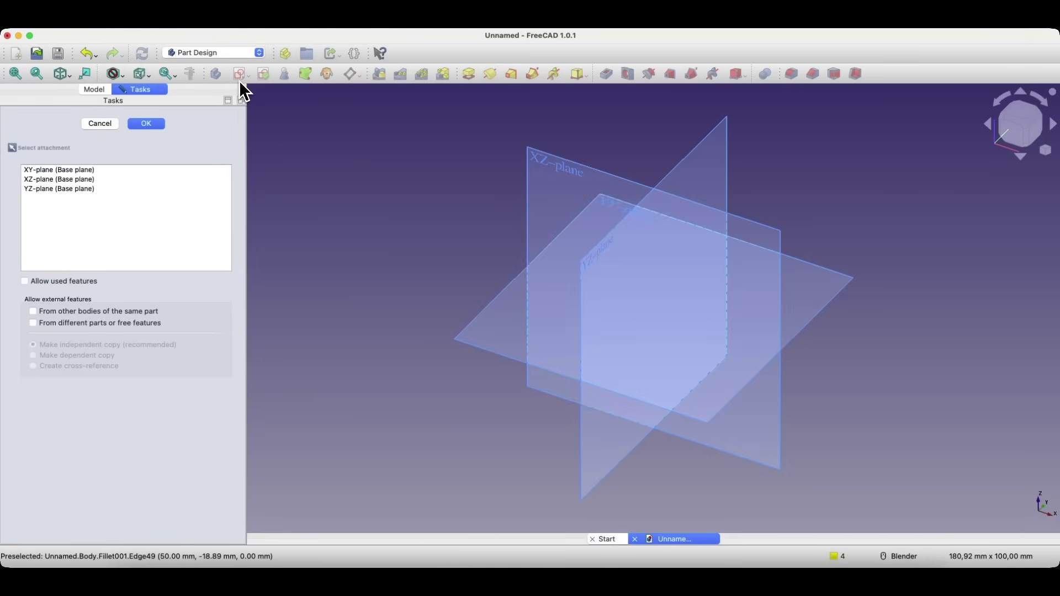
click(606, 208)
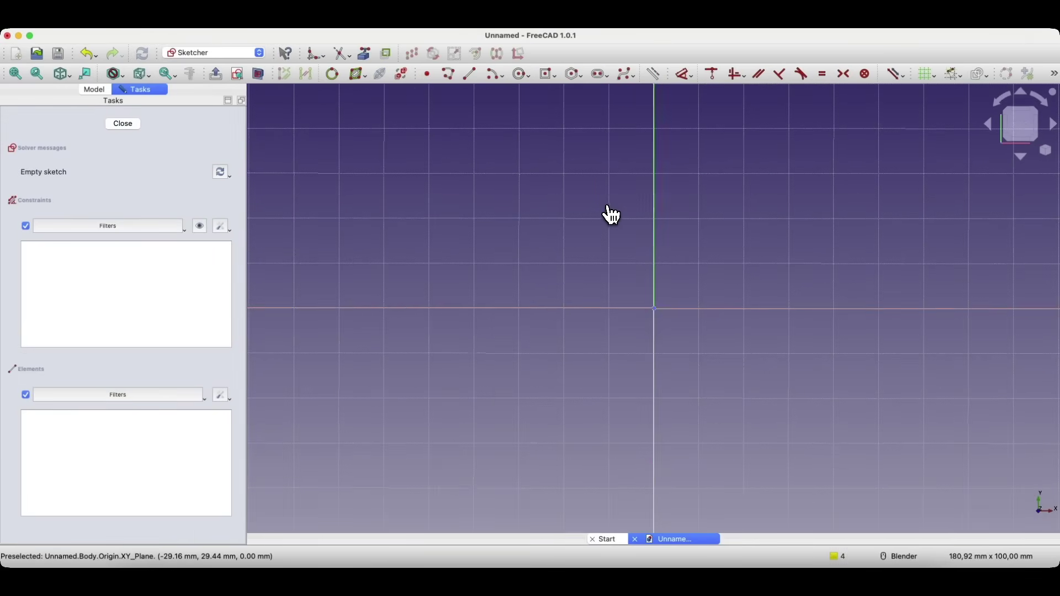
Step: Draw a 100 × 50 mm centred rectangle at the origin and close the sketch
click(556, 78)
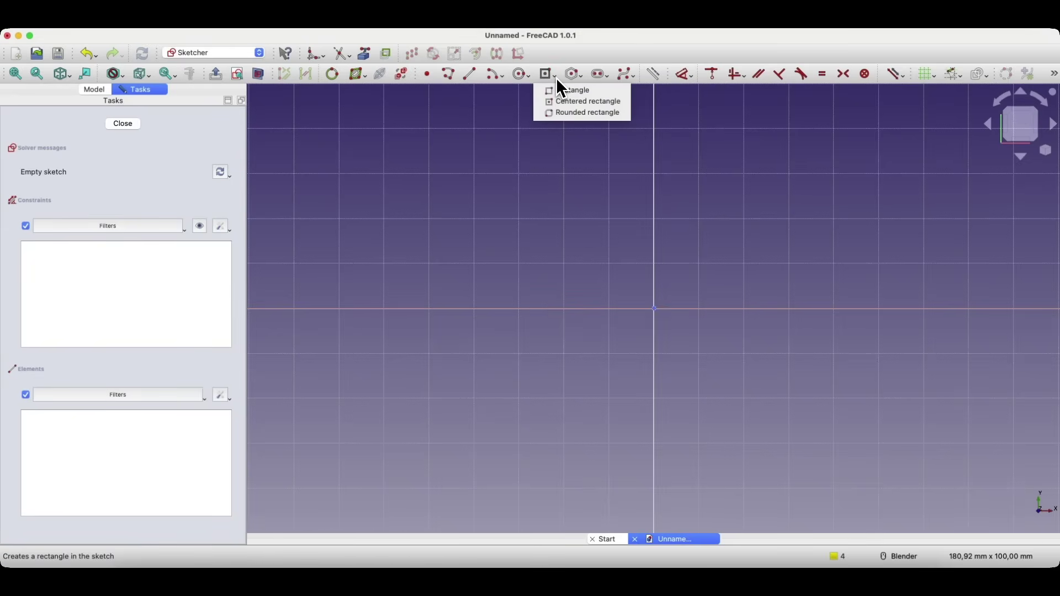
click(556, 78)
click(558, 78)
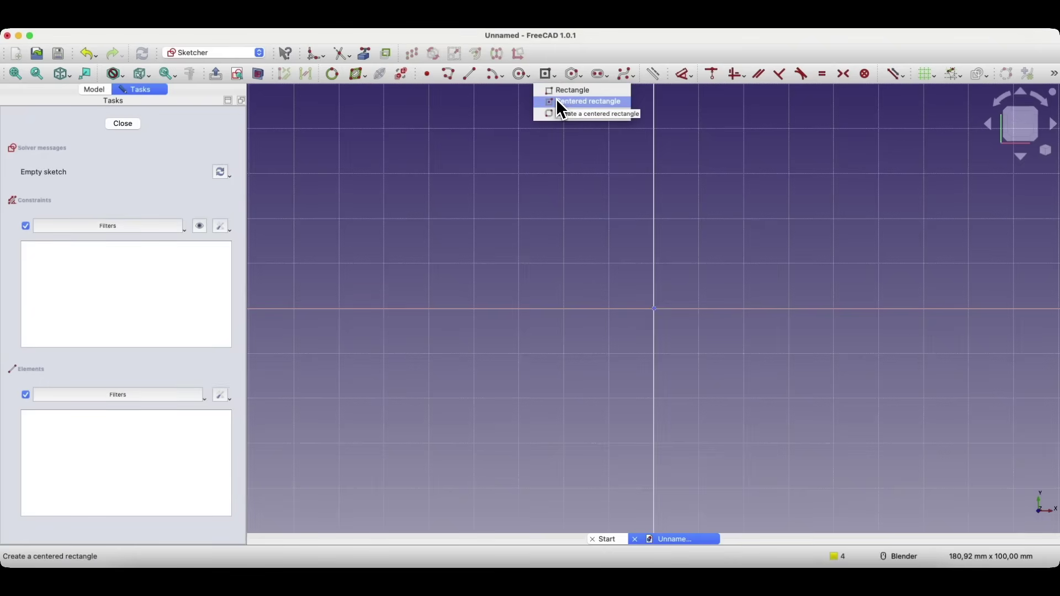
click(600, 102)
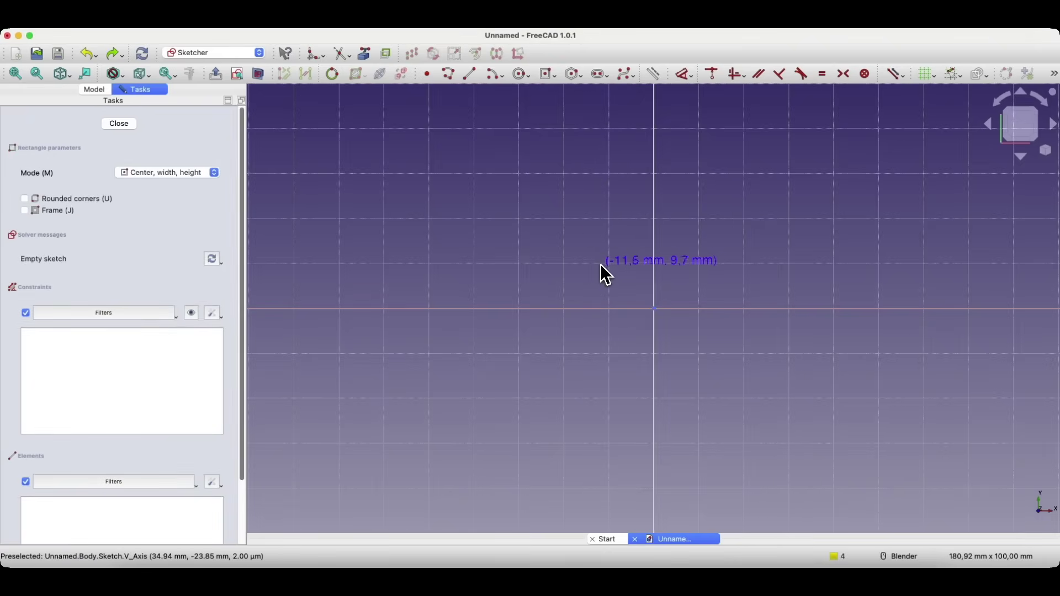
click(654, 308)
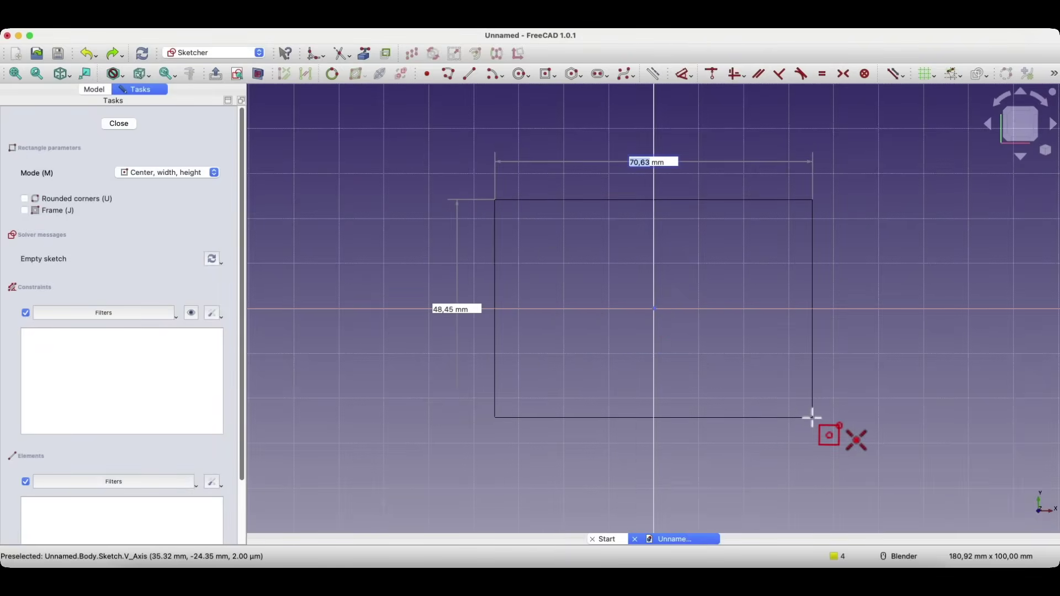
text(100)
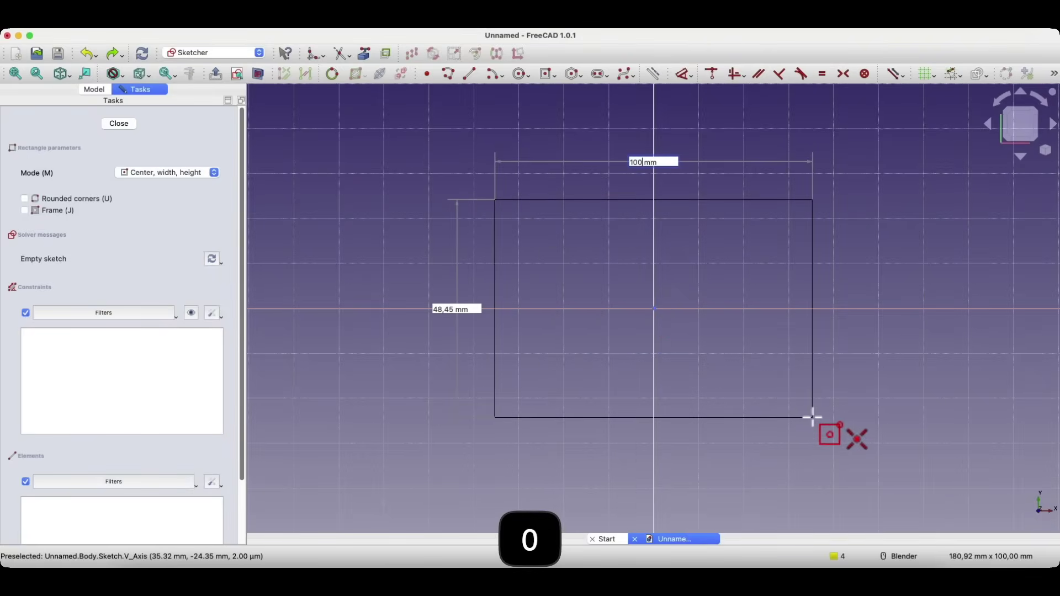
key(Tab)
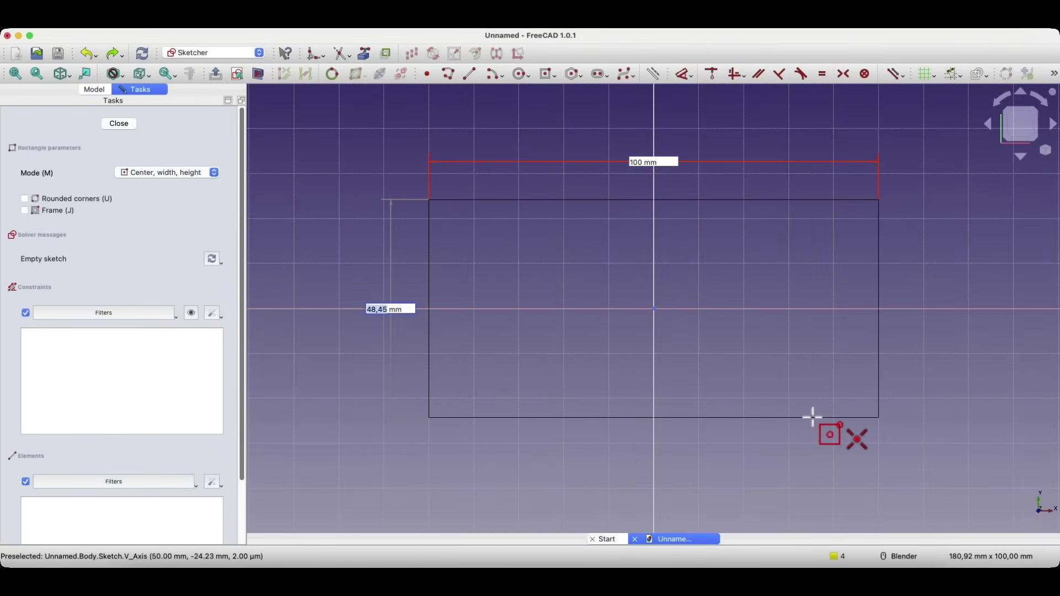
text(50)
key(Return)
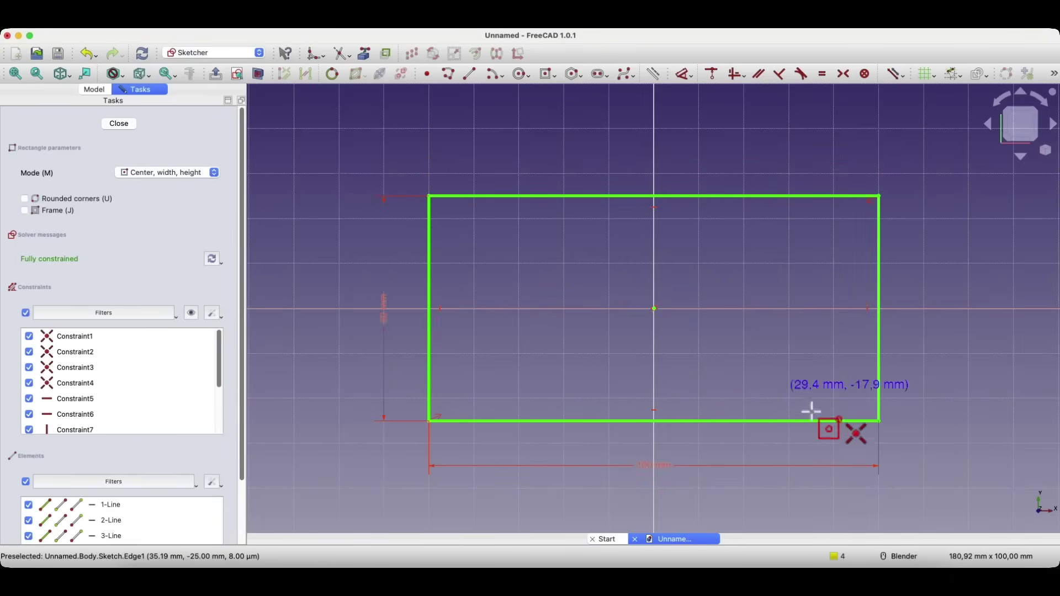
click(118, 123)
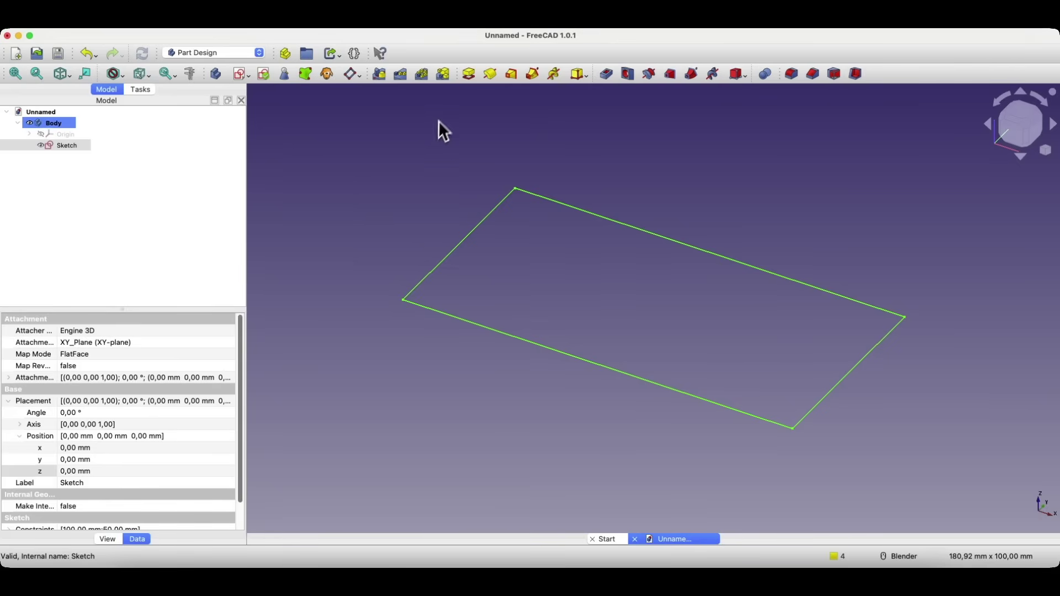
Step: Pad the rectangle sketch into a 10 mm thick base plate
click(468, 78)
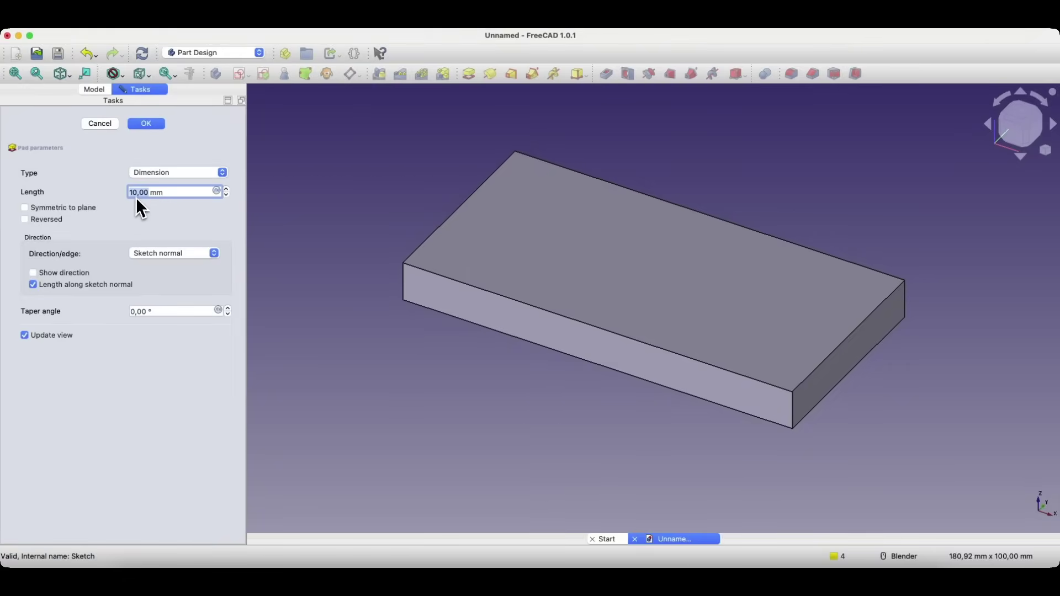
click(147, 126)
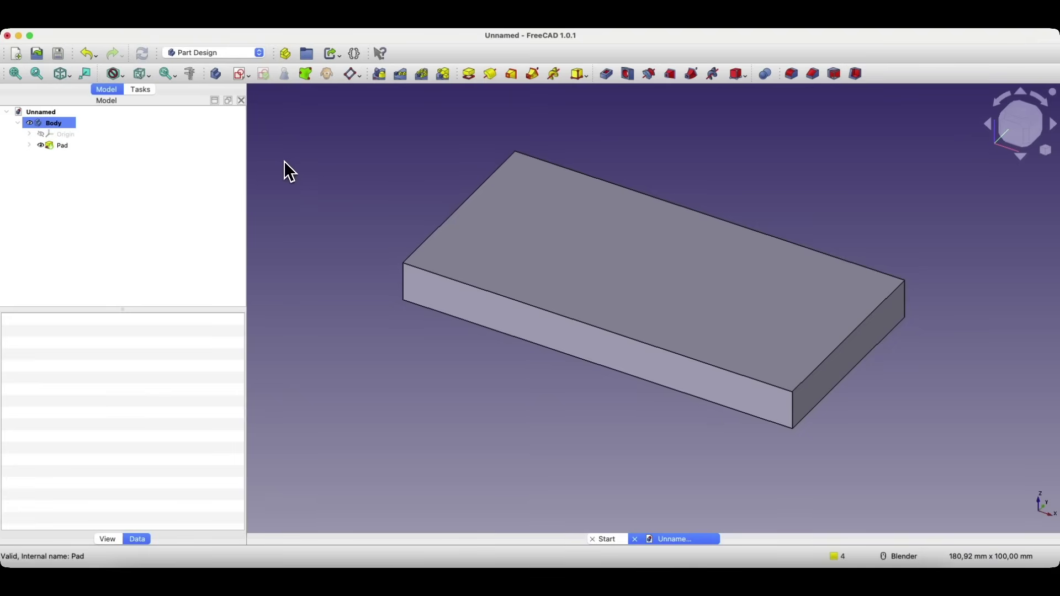
click(243, 80)
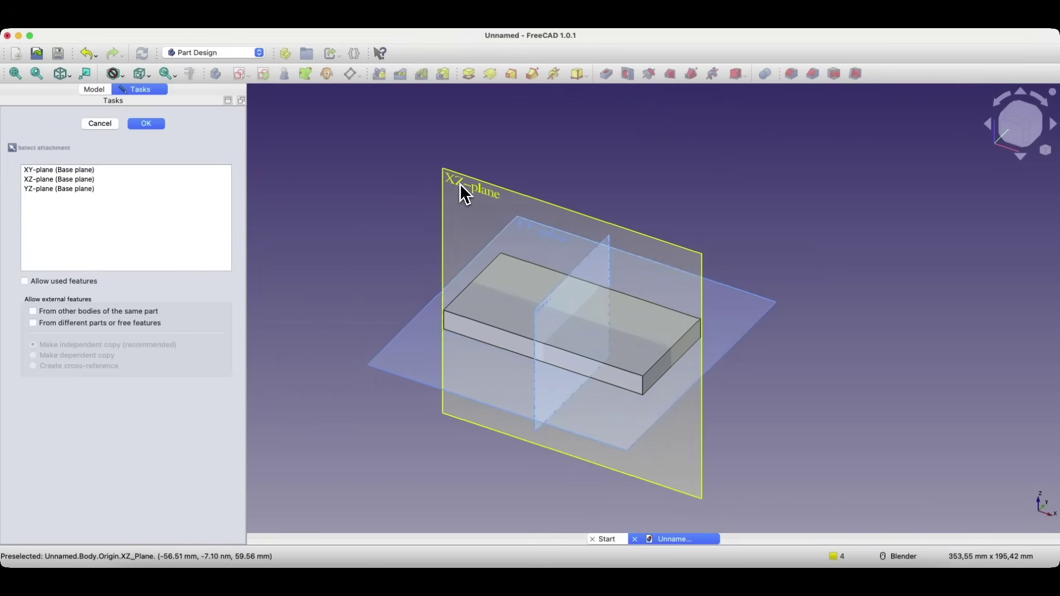
Step: Attach the new sketch to the XZ-plane
click(466, 195)
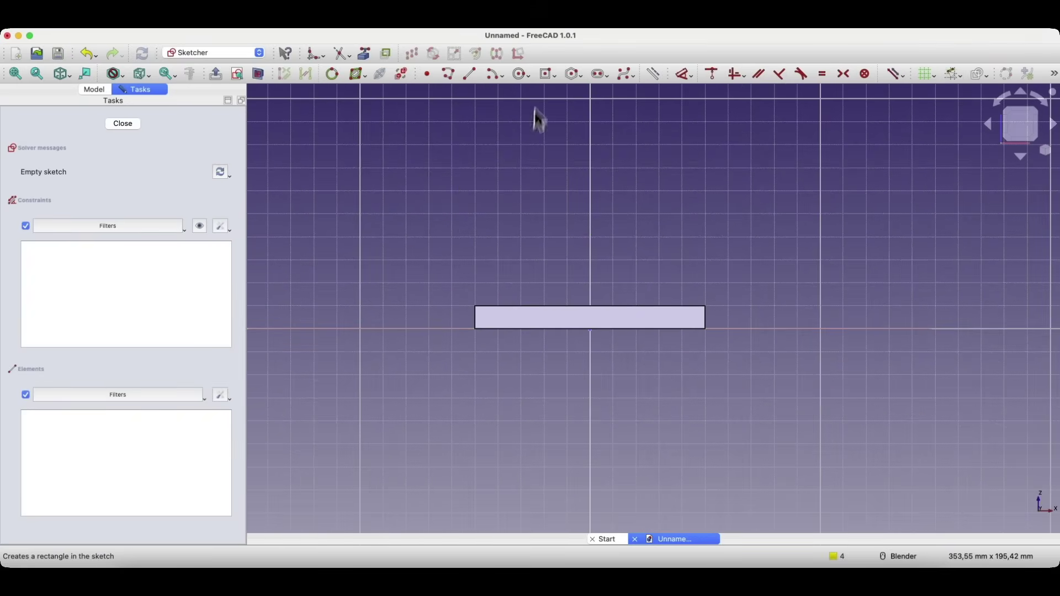
scroll(461, 389, down, 3)
scroll(651, 227, up, 3)
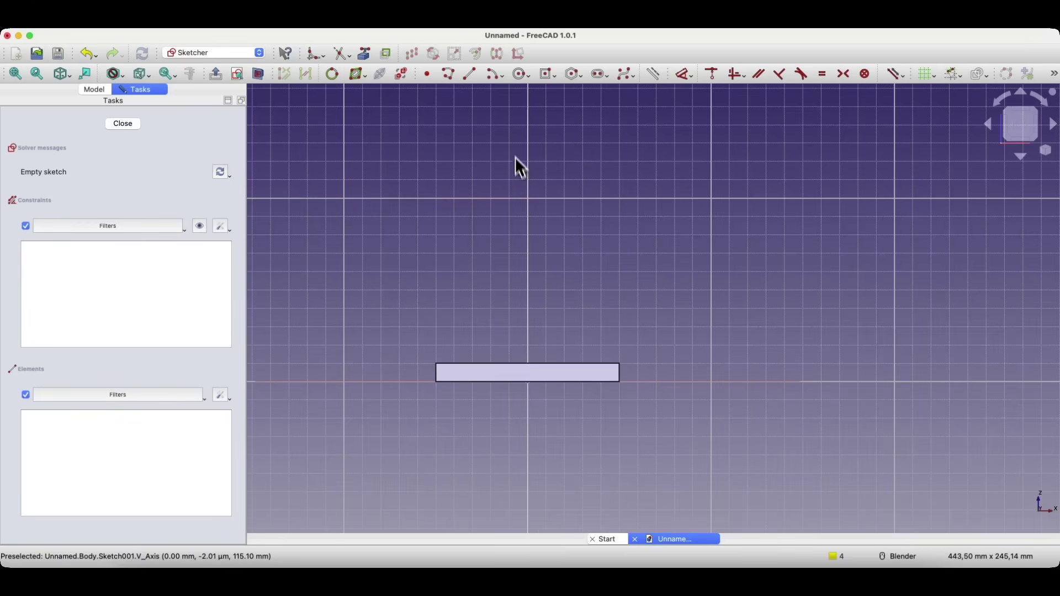
Step: Draw a 50 mm circle and an 80 mm circle below it on the vertical axis
click(520, 76)
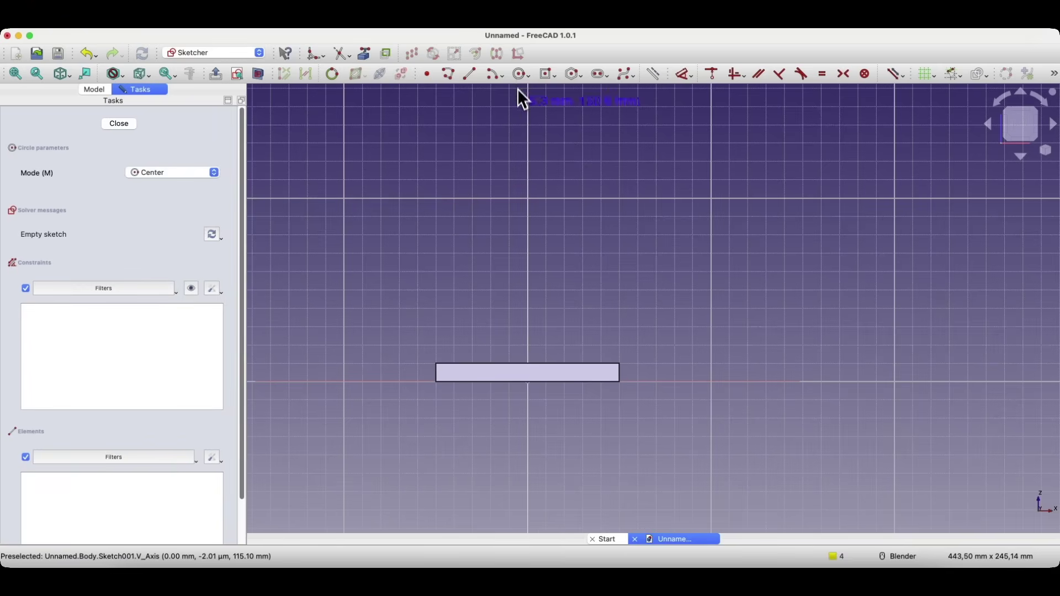
click(527, 182)
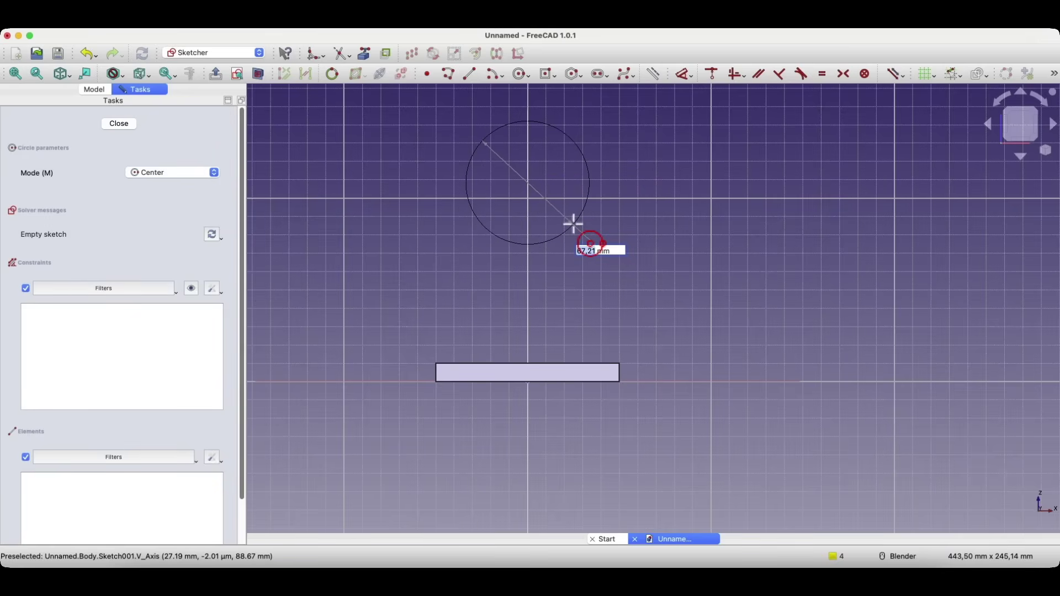
text(50)
key(Return)
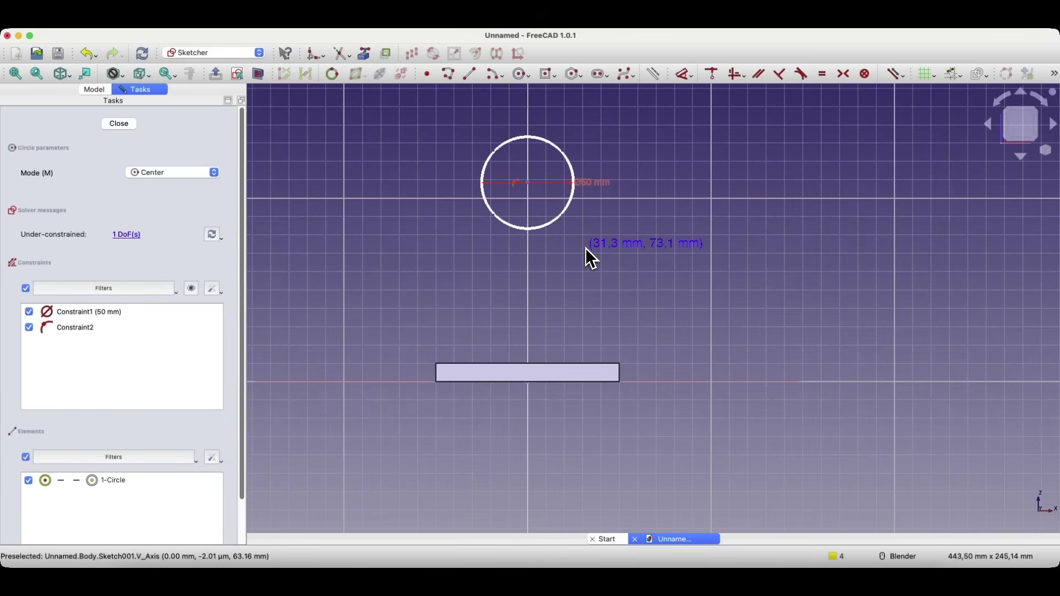
click(528, 262)
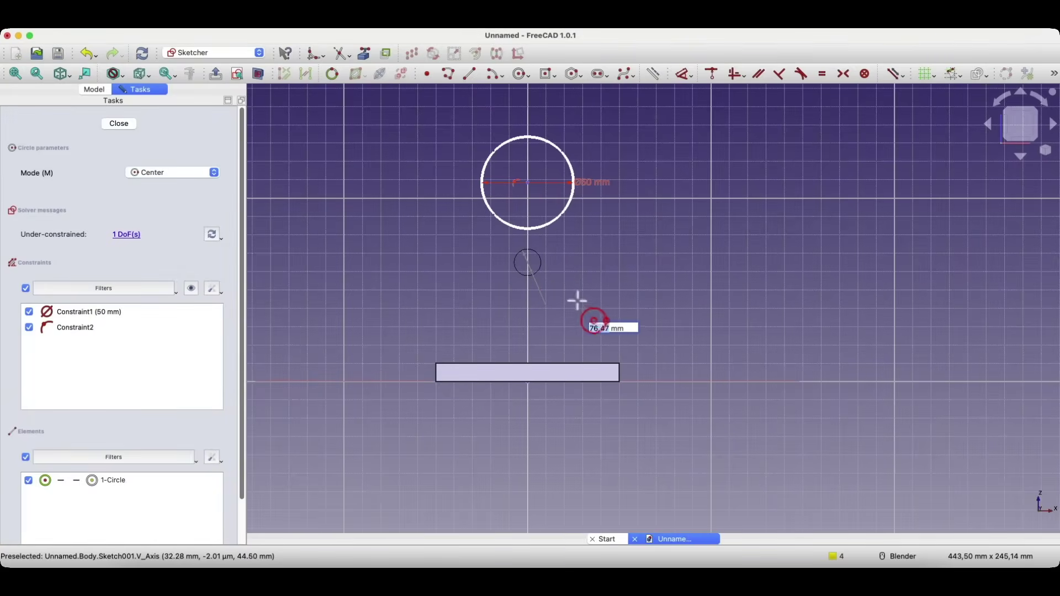
text(80)
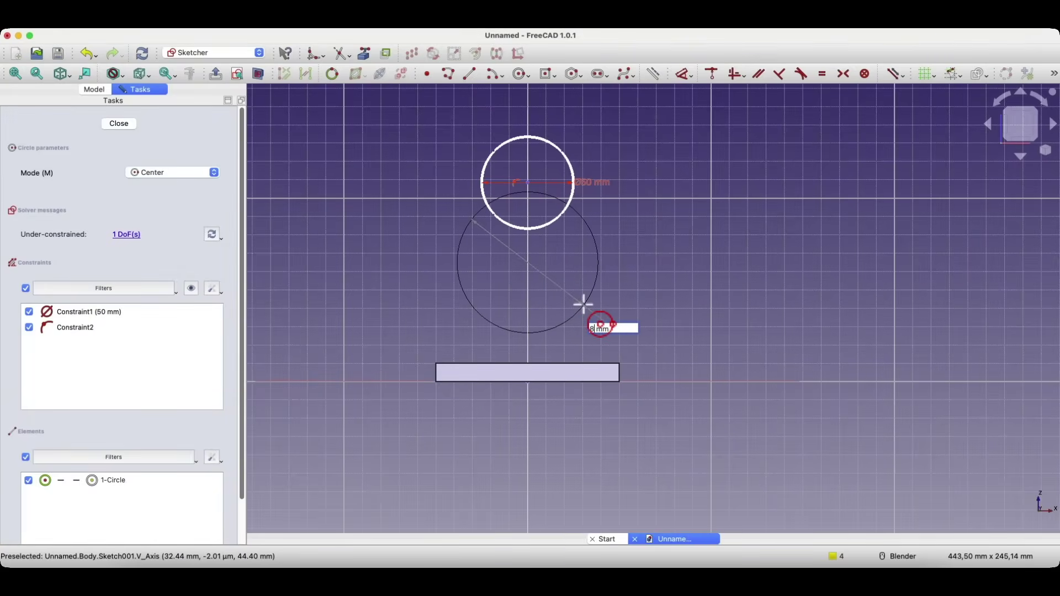
key(Return)
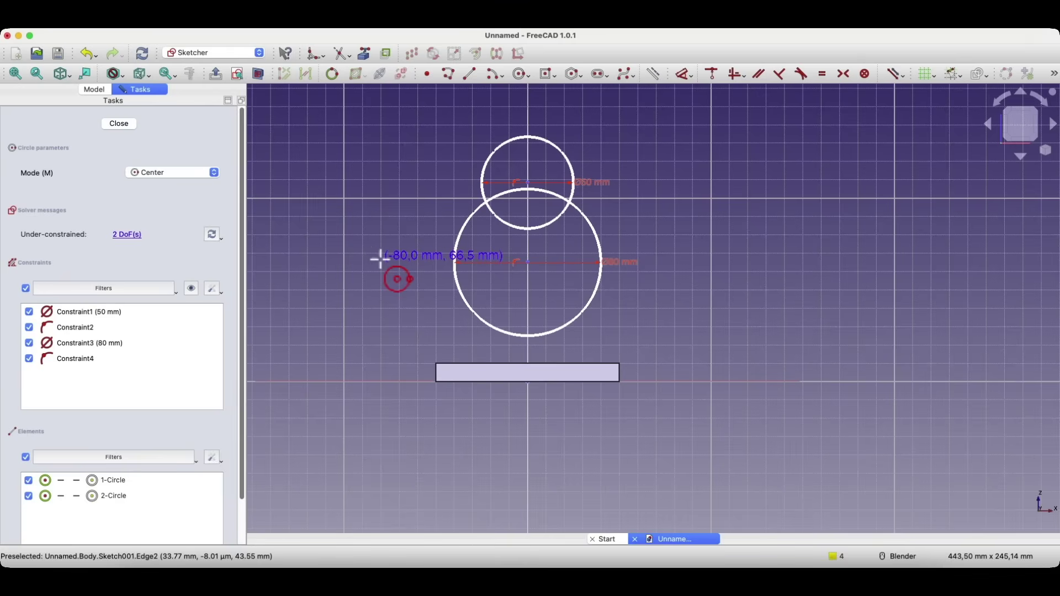
key(Escape)
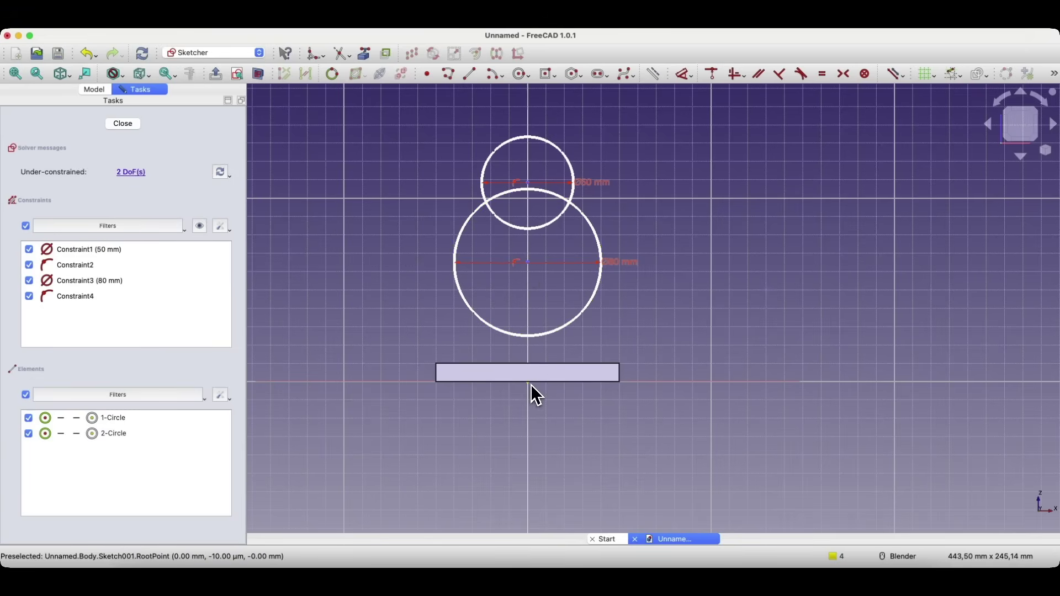
Step: Constrain the large circle's centre 40 mm above the origin
click(531, 265)
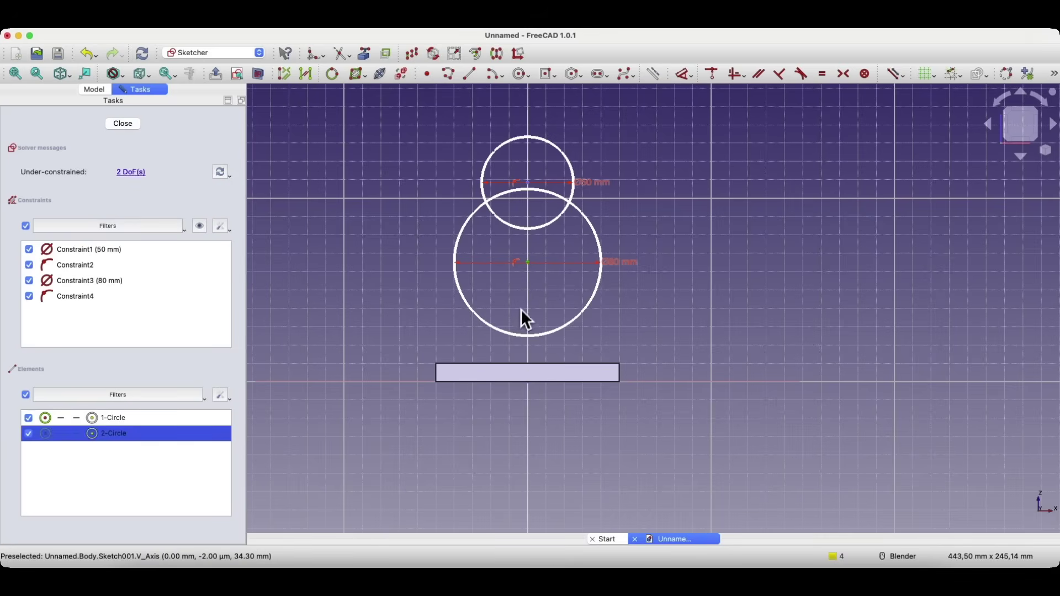
key(d)
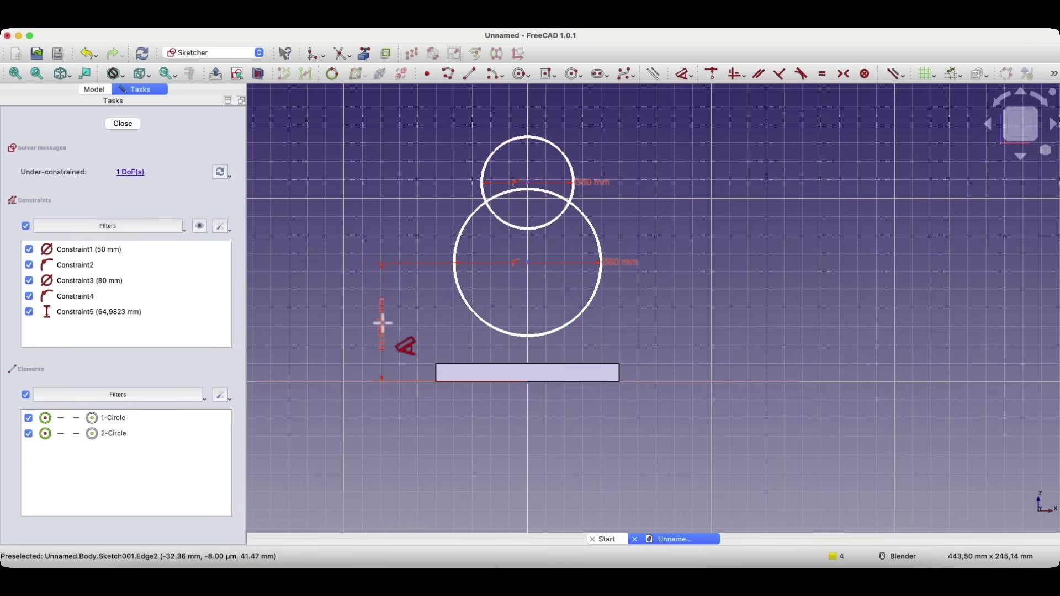
click(371, 327)
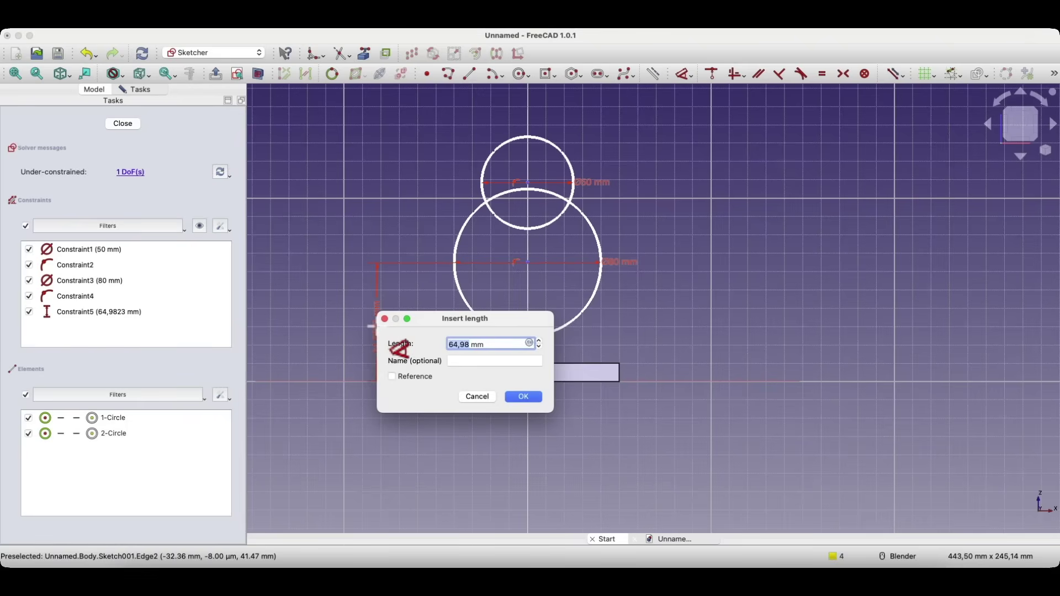
text(40)
key(Return)
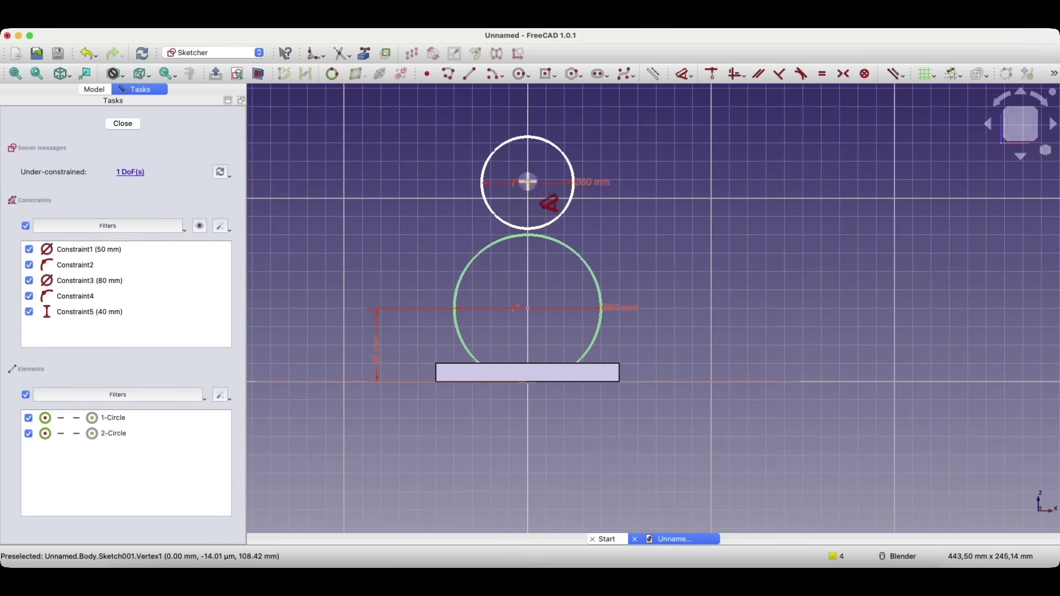
Step: Dimension the small circle's centre height at 80 mm, then change it to 90 mm
click(528, 182)
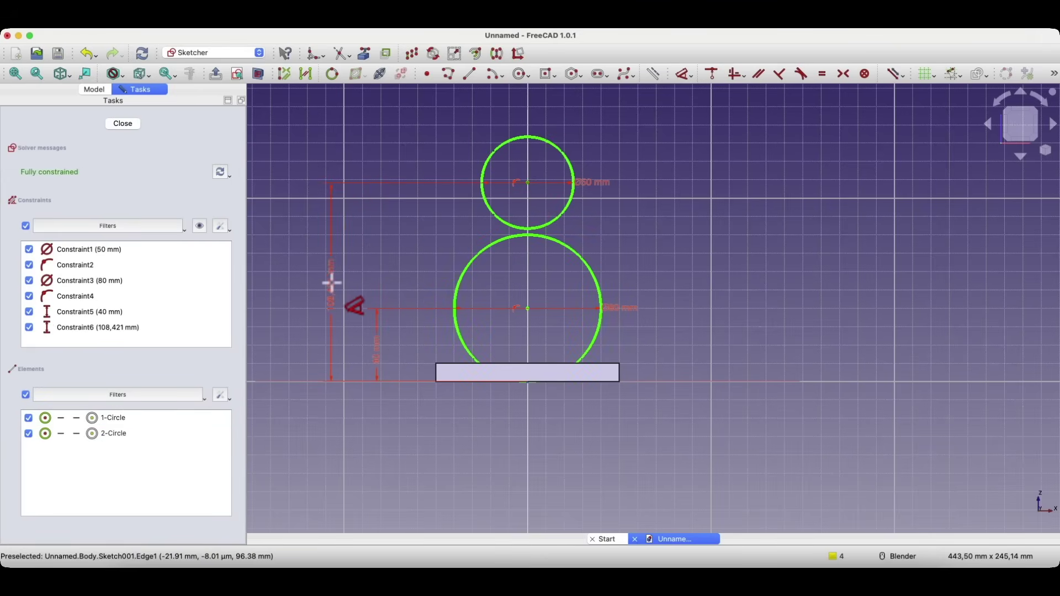
click(332, 286)
text(80)
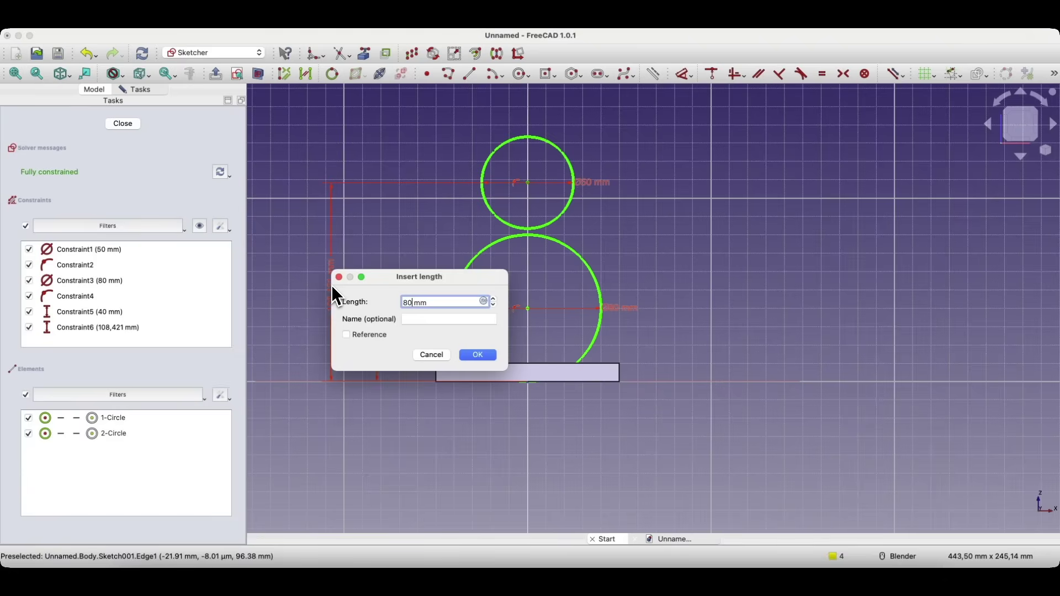
key(Return)
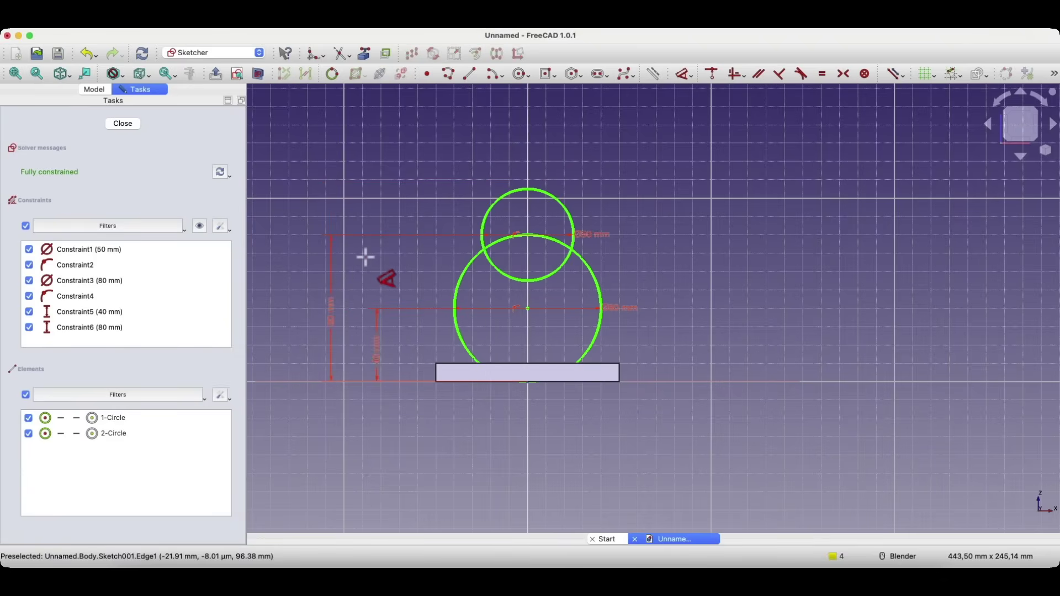
key(Escape)
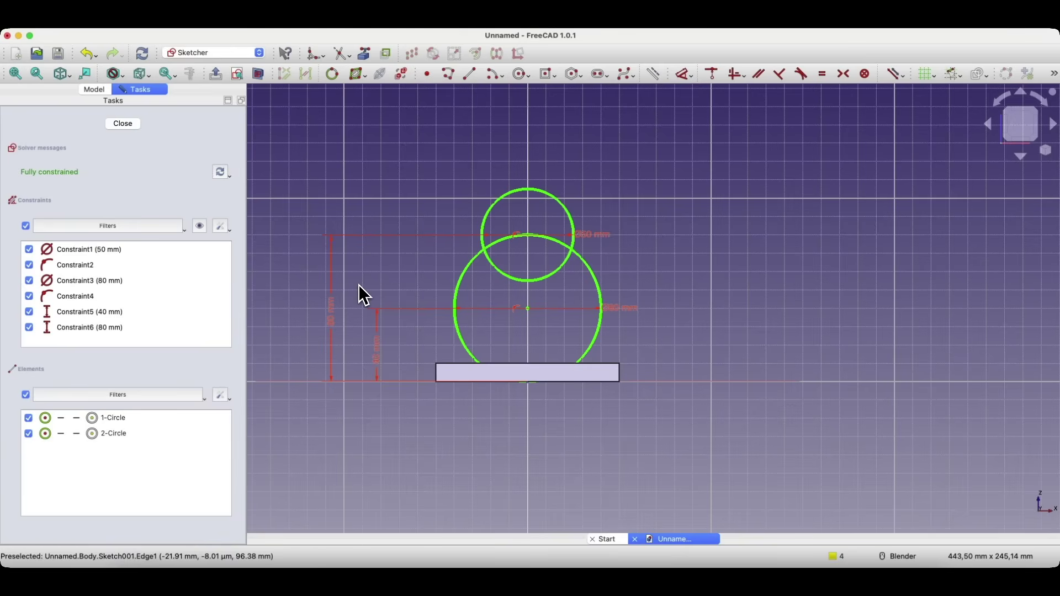
double_click(331, 308)
text(90)
key(Return)
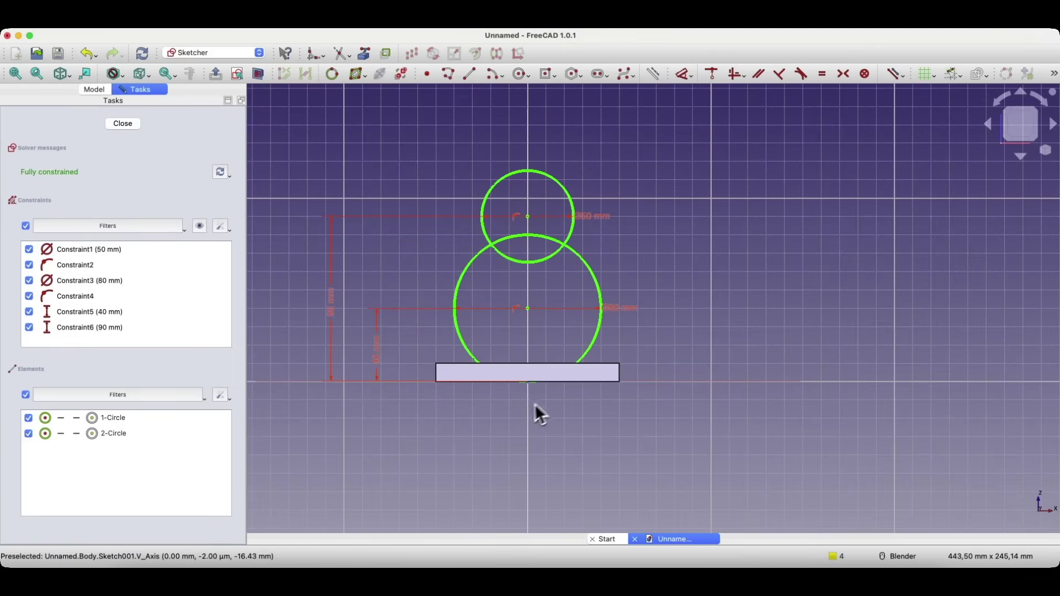
Step: Turn on section view and link the base plate's top edge as external geometry
scroll(541, 398, up, 8)
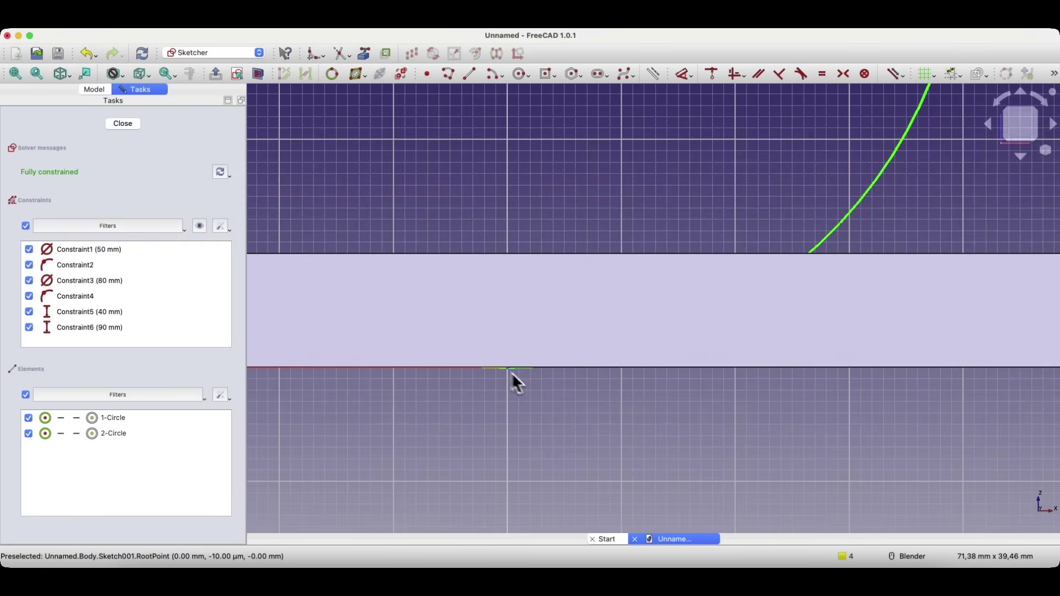
scroll(522, 372, down, 8)
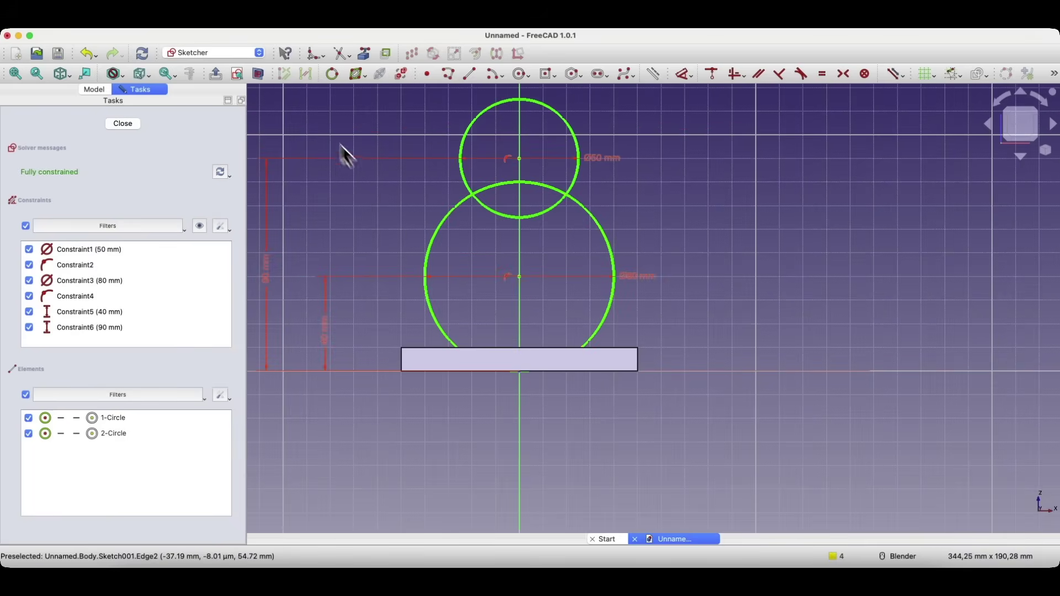
click(260, 78)
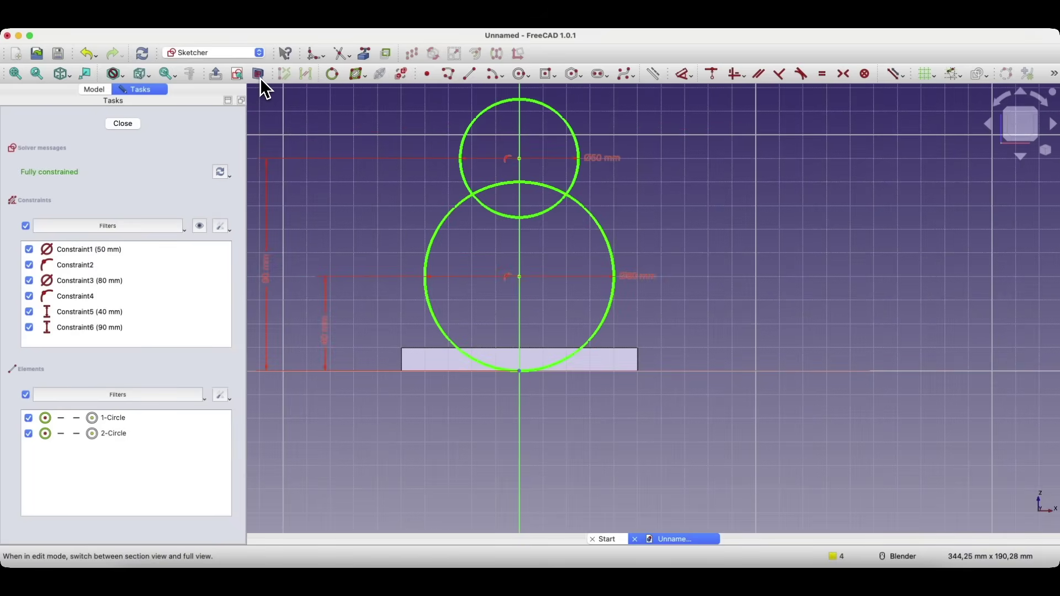
click(365, 53)
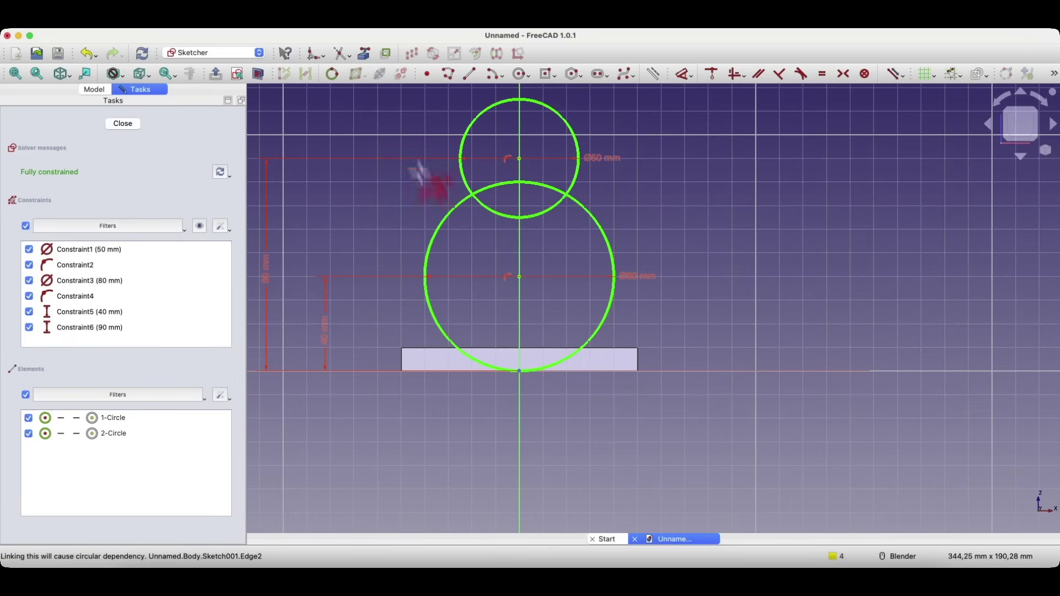
click(504, 348)
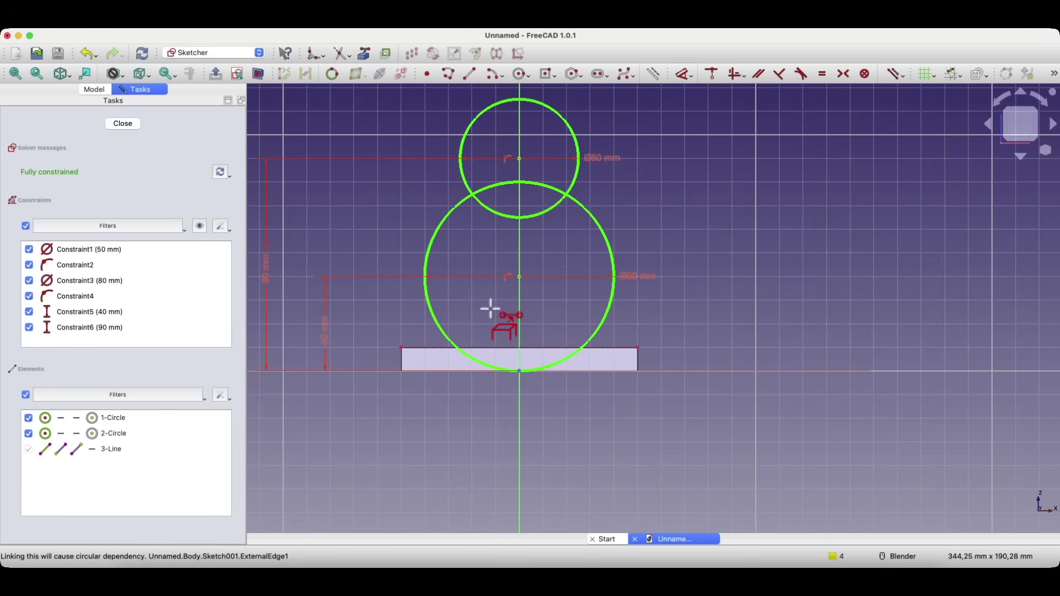
key(Escape)
Step: Draw a line along the base plate's top edge
click(470, 76)
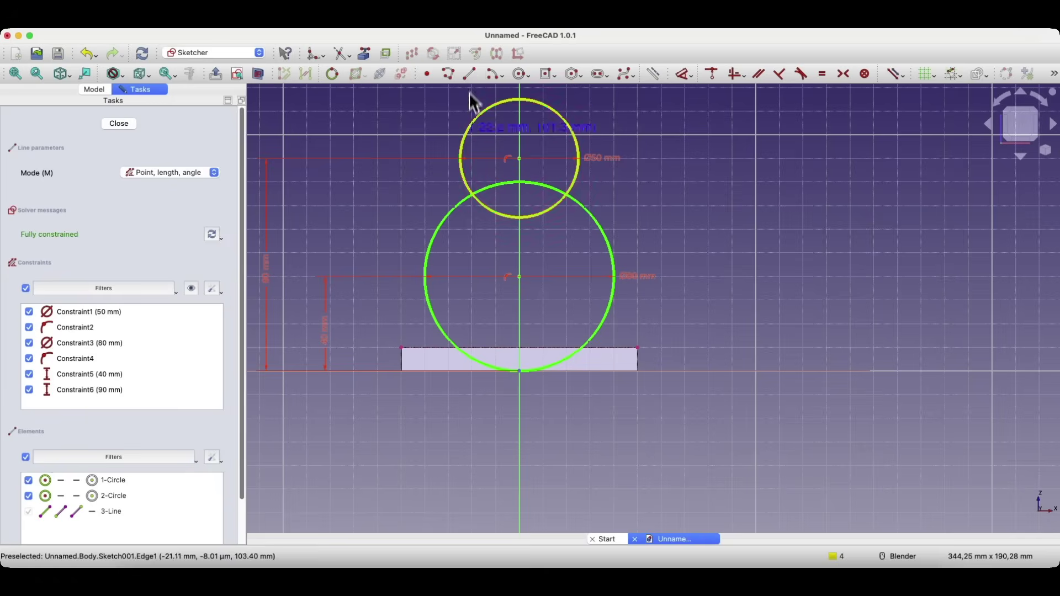
click(479, 344)
click(541, 347)
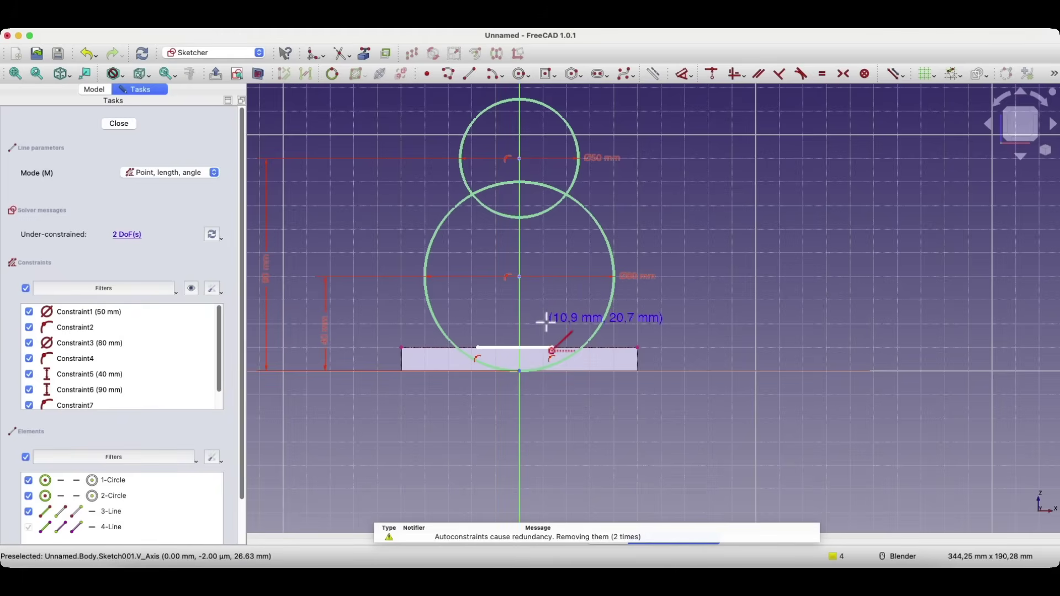
right_click(543, 322)
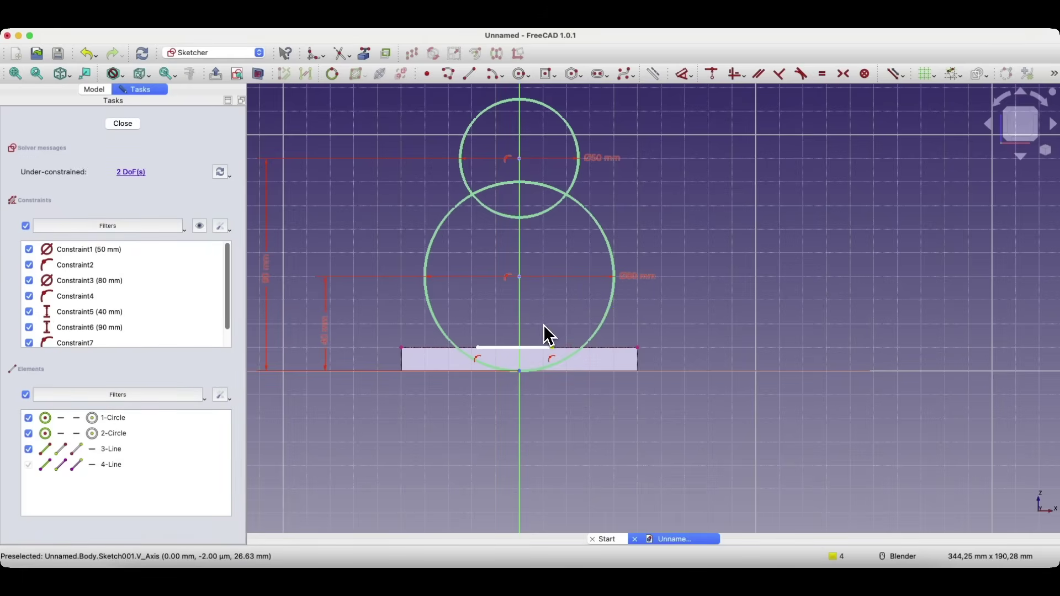
Step: Make both line endpoints coincident with the large circle
click(553, 348)
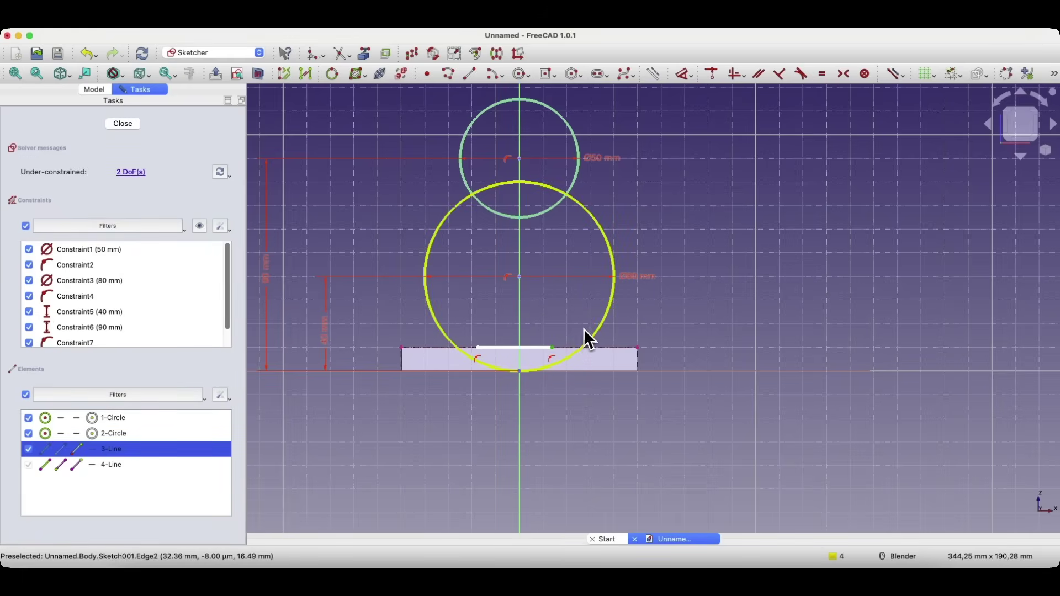
click(598, 334)
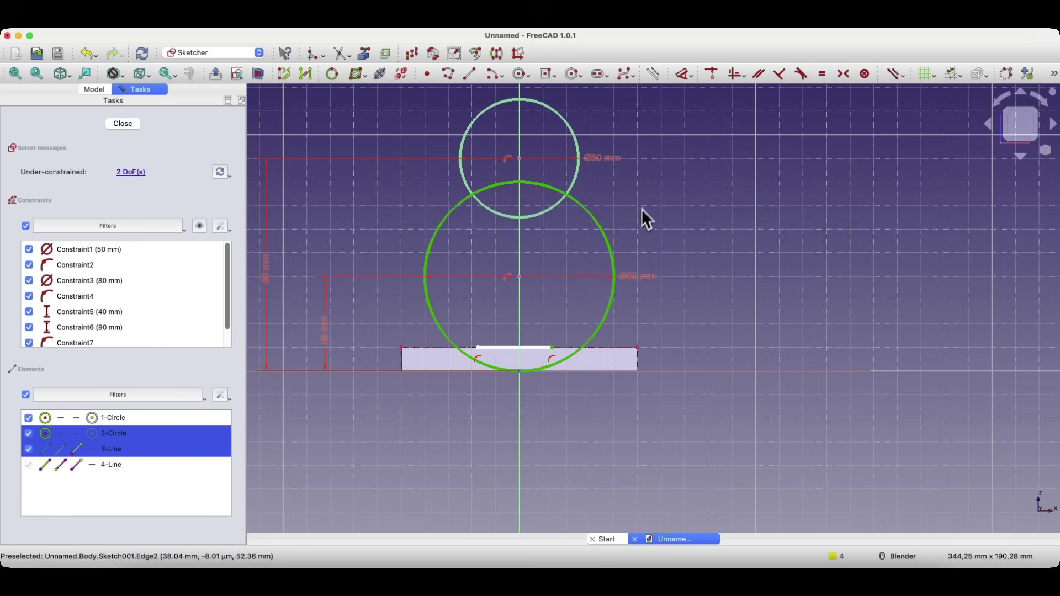
click(713, 77)
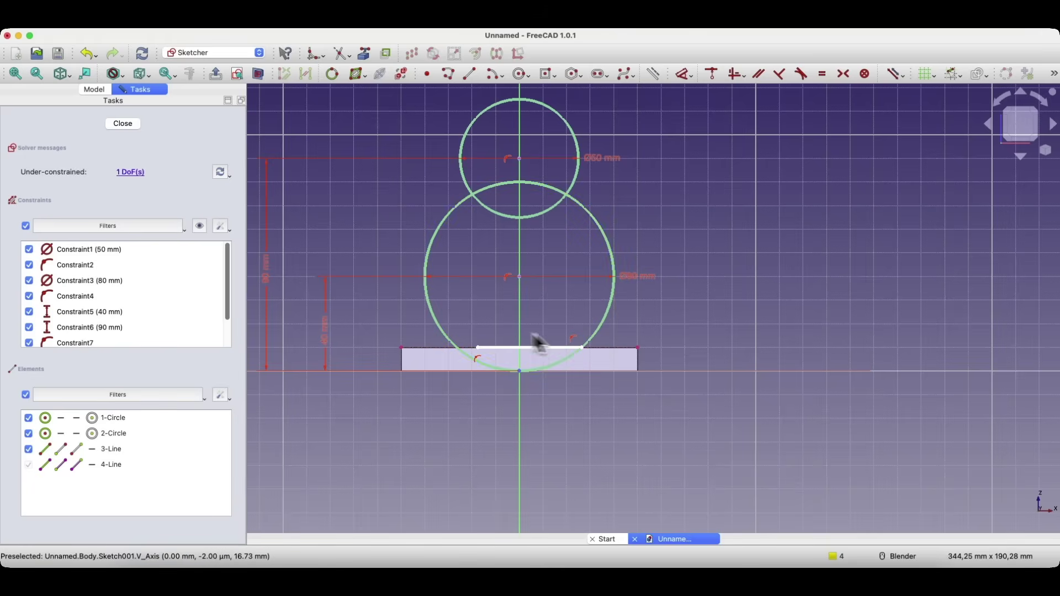
click(479, 349)
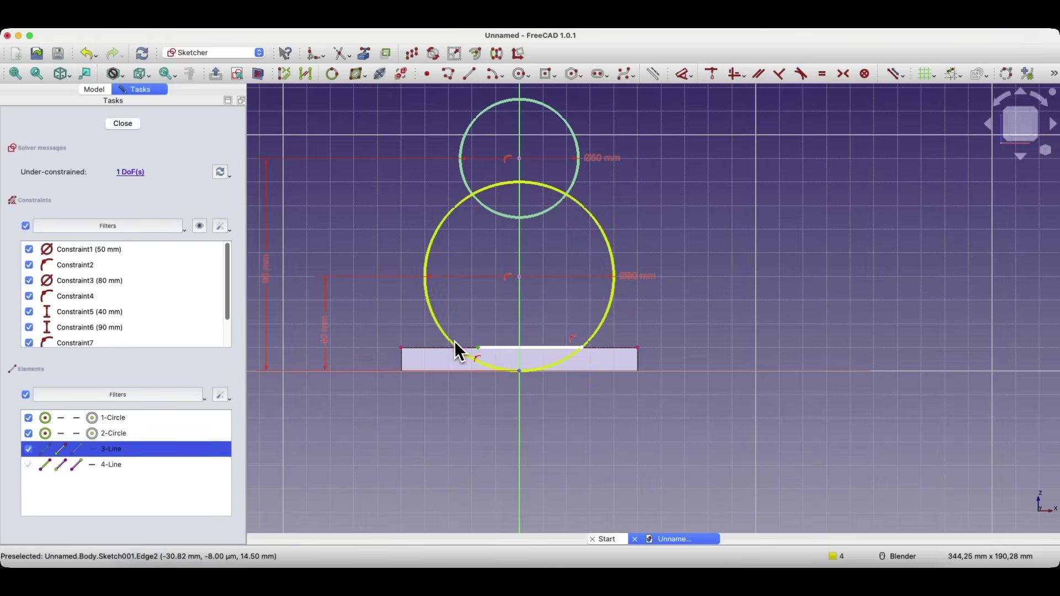
click(451, 343)
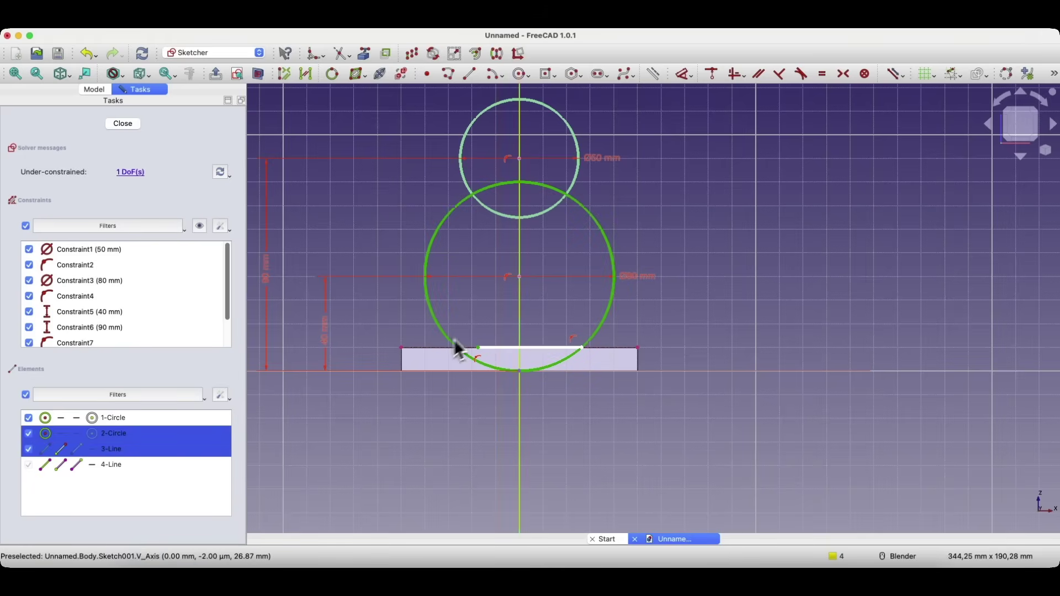
click(715, 75)
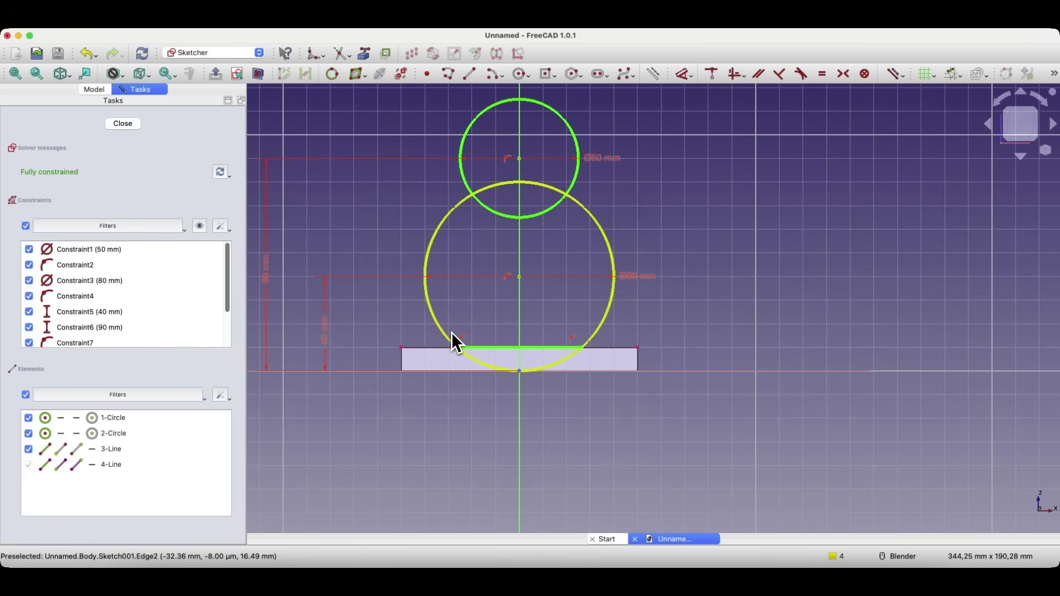
click(451, 332)
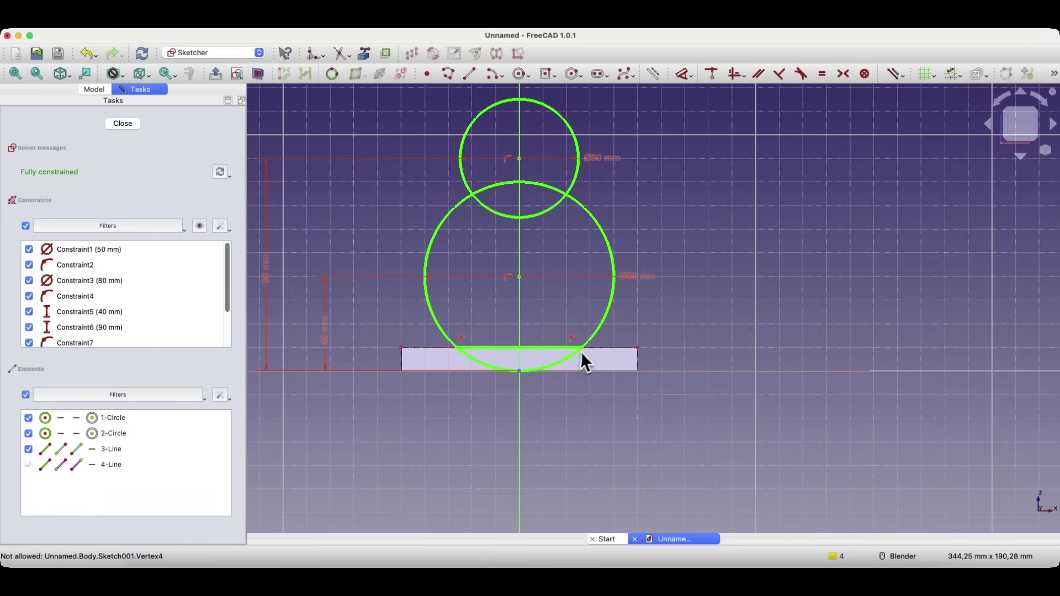
Step: Trim the big circle below the line and the overlapping arcs between circles, then close the sketch
key(c)
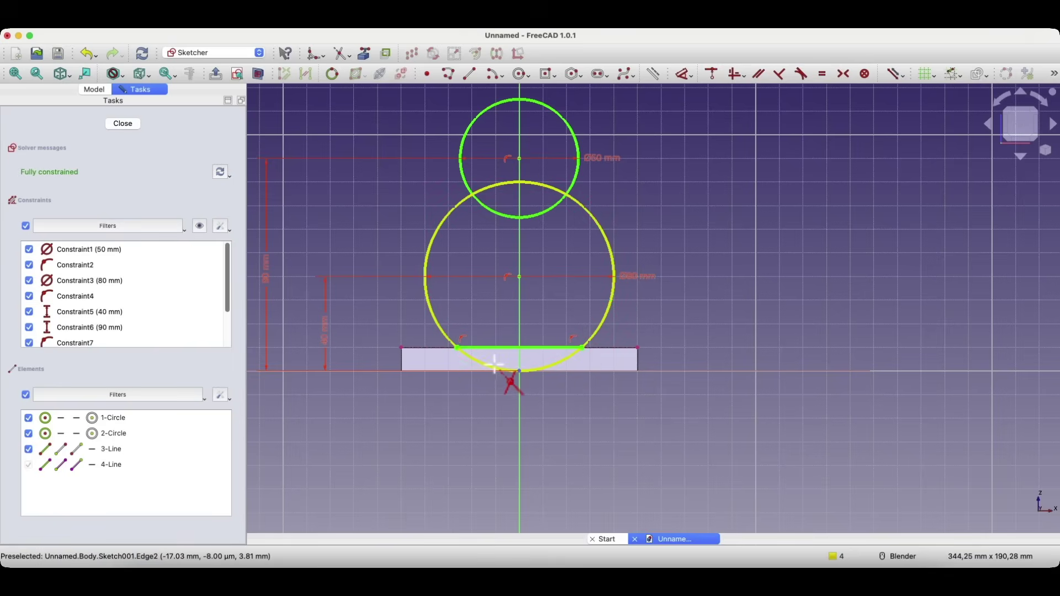
click(494, 365)
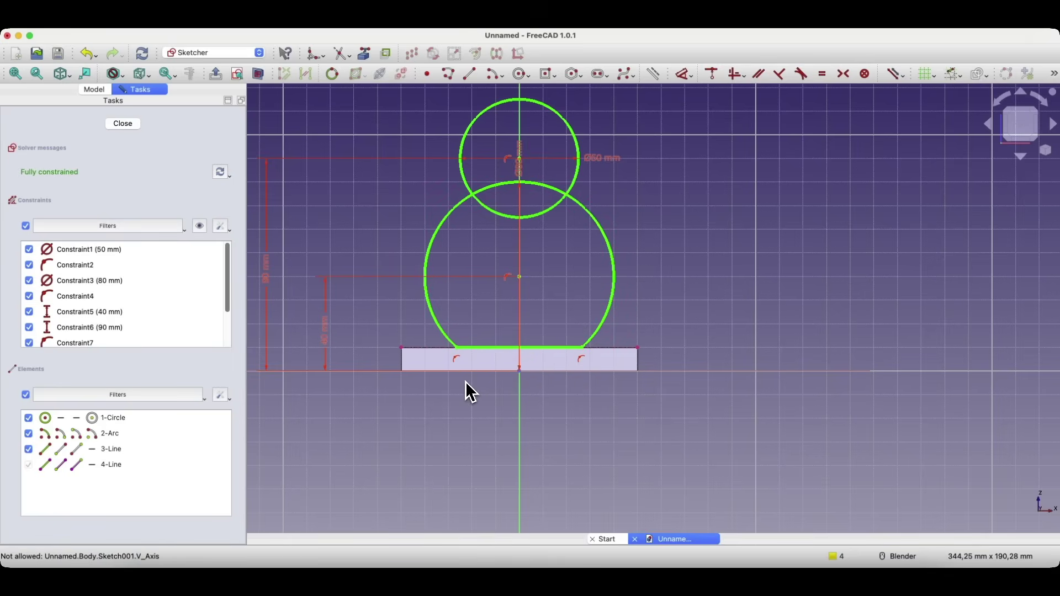
click(497, 215)
click(505, 184)
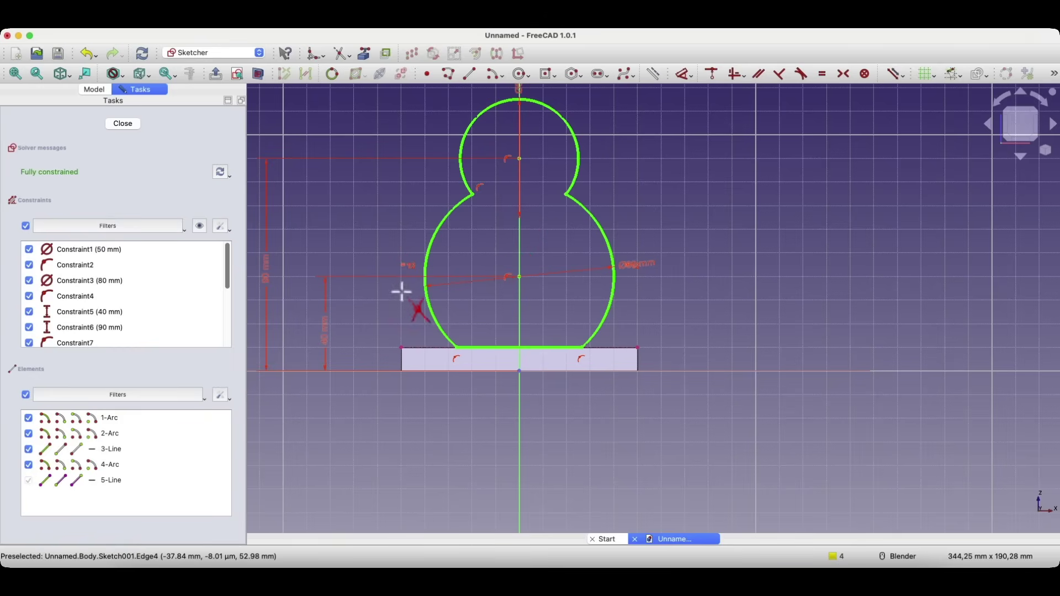
click(128, 124)
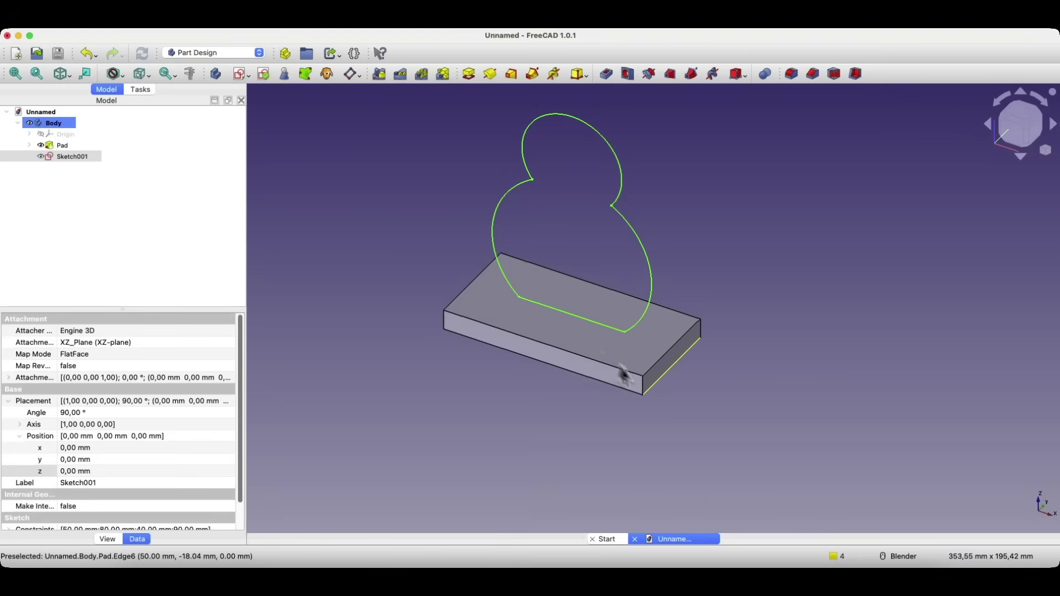
Step: Pad the snowman sketch 40 mm, symmetric to its plane
middle_drag(674, 433, 635, 428)
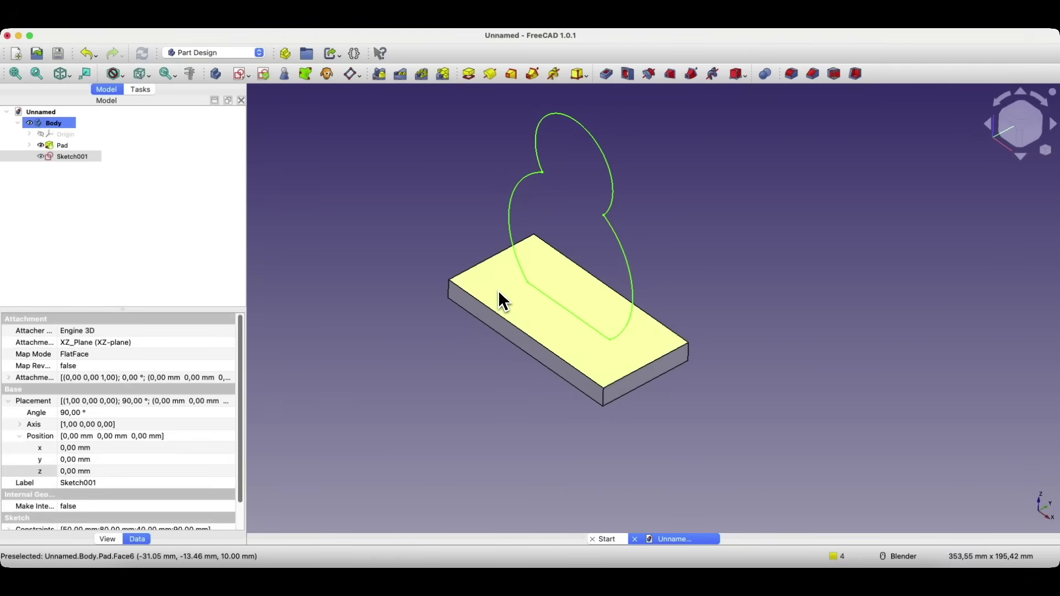
click(469, 77)
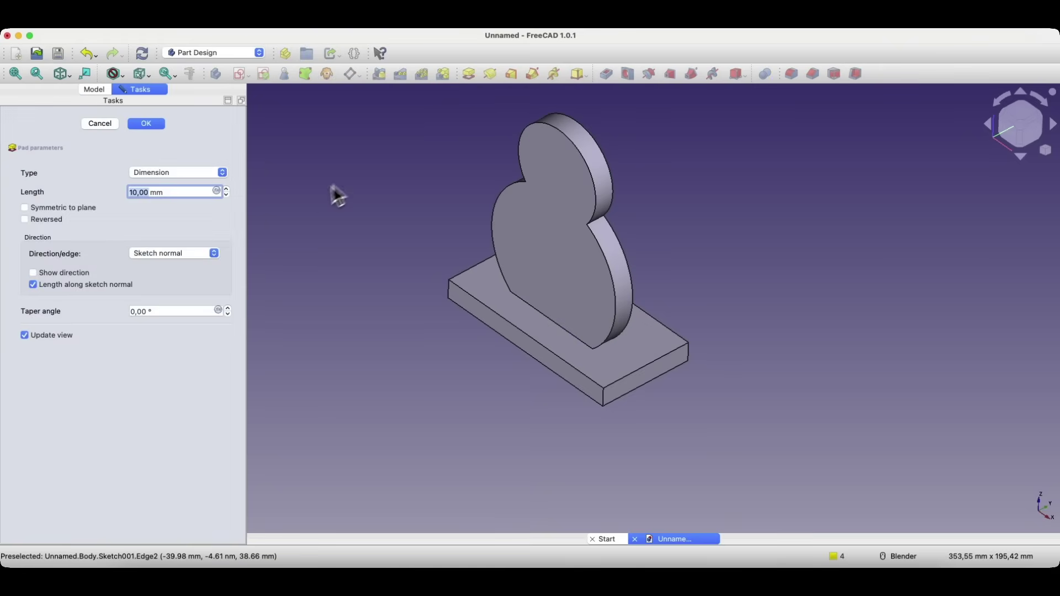
scroll(197, 194, up, 10)
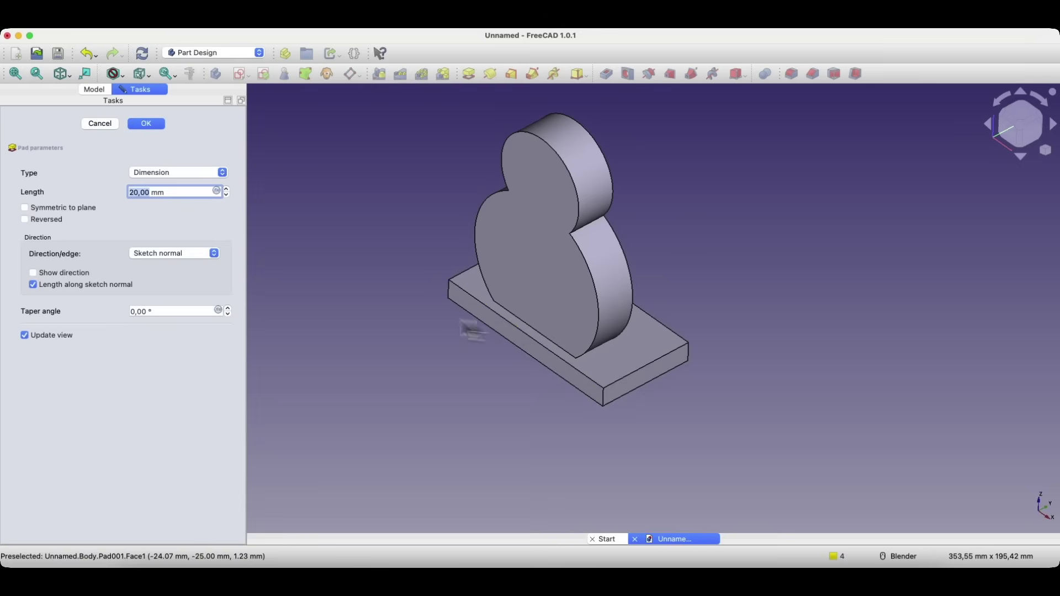
click(25, 209)
click(193, 193)
scroll(195, 194, up, 12)
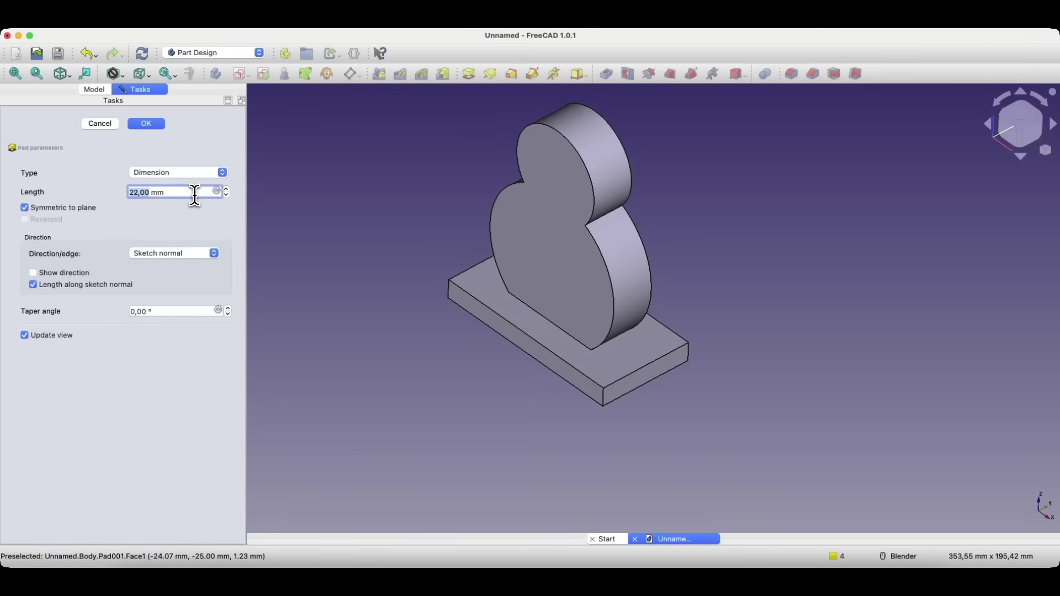
scroll(195, 195, up, 5)
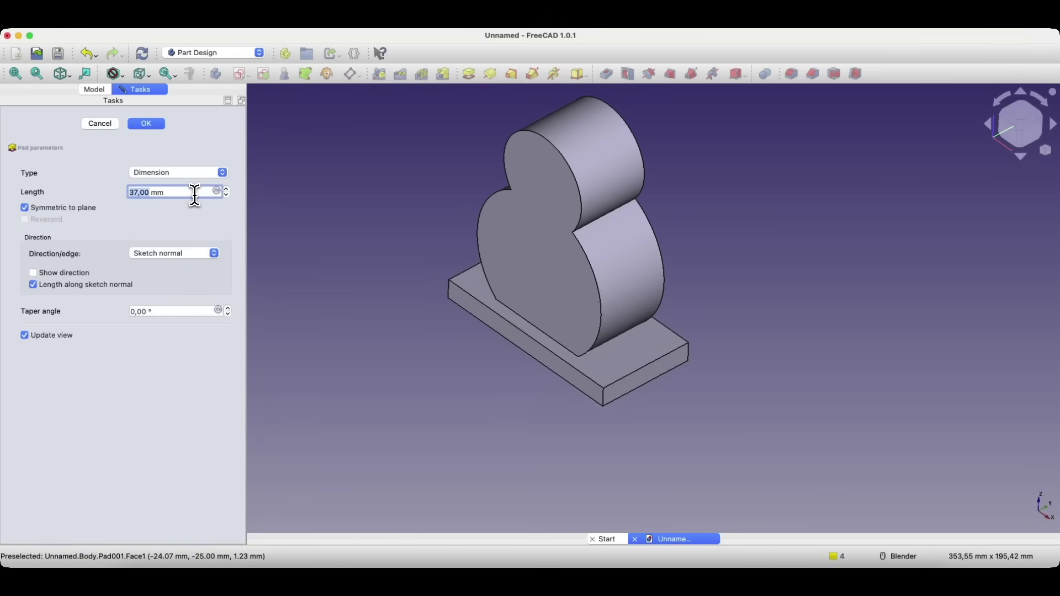
scroll(193, 194, up, 2)
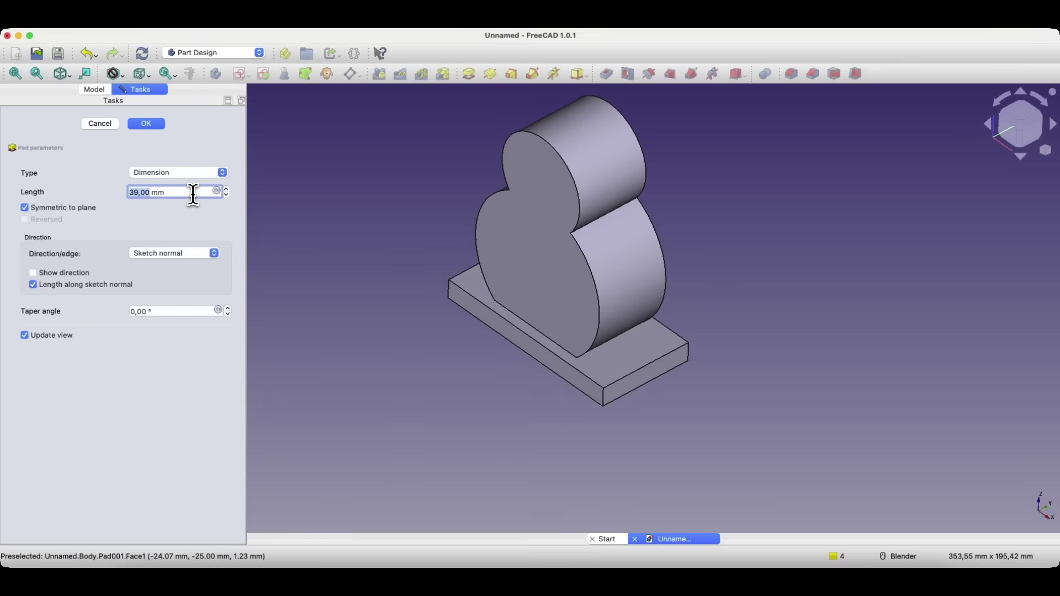
click(226, 189)
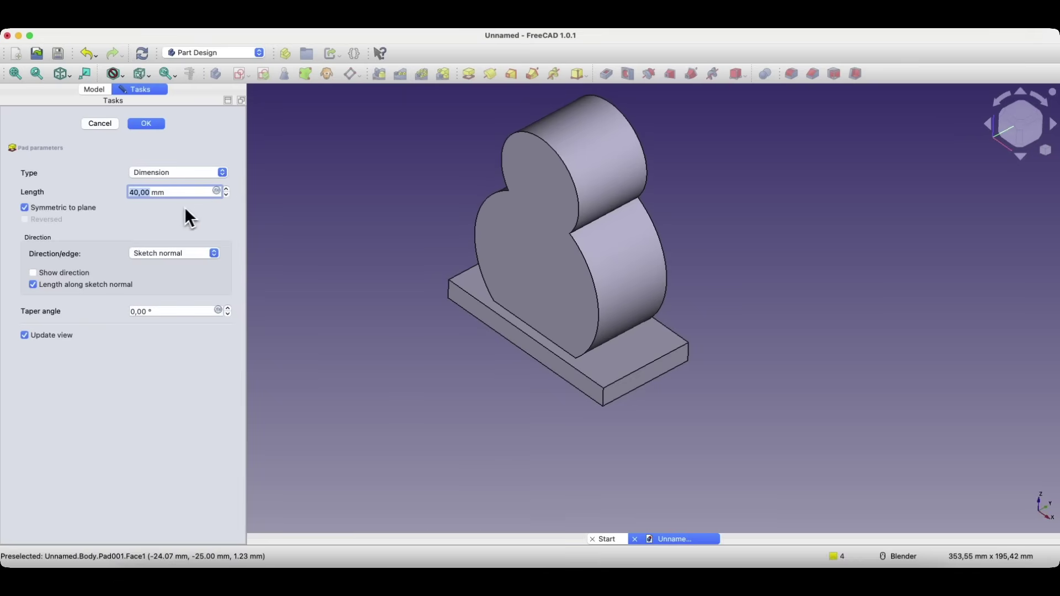
click(144, 124)
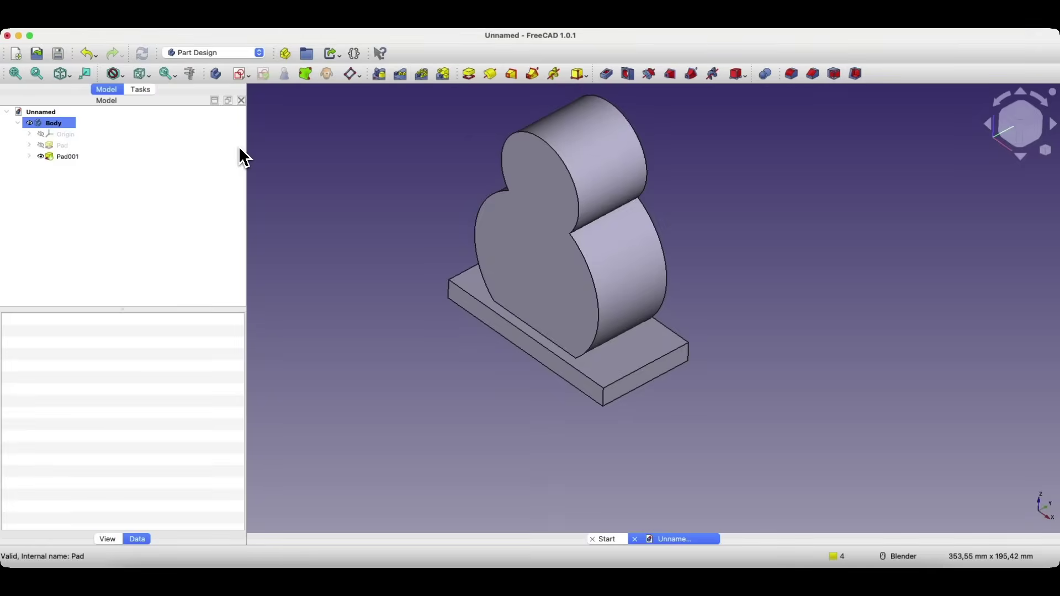
Step: Start a new sketch on the XZ plane
scroll(452, 323, down, 2)
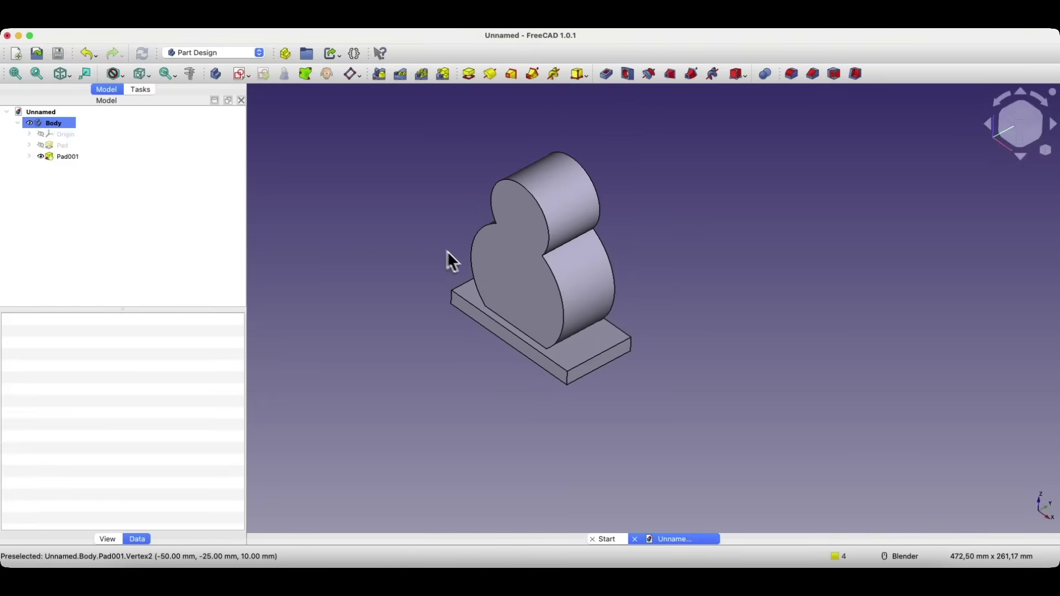
click(240, 75)
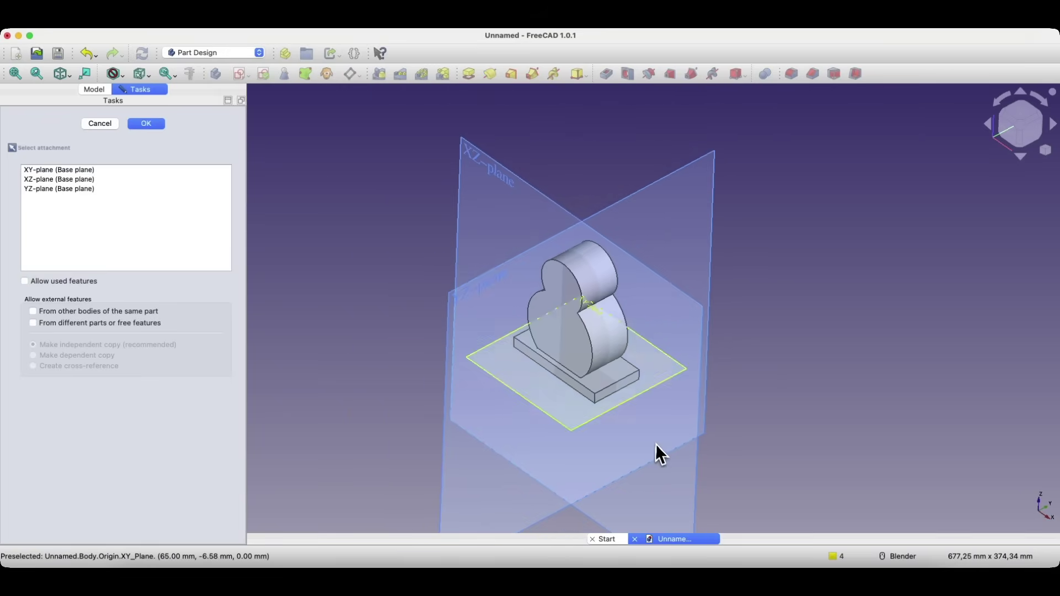
click(485, 164)
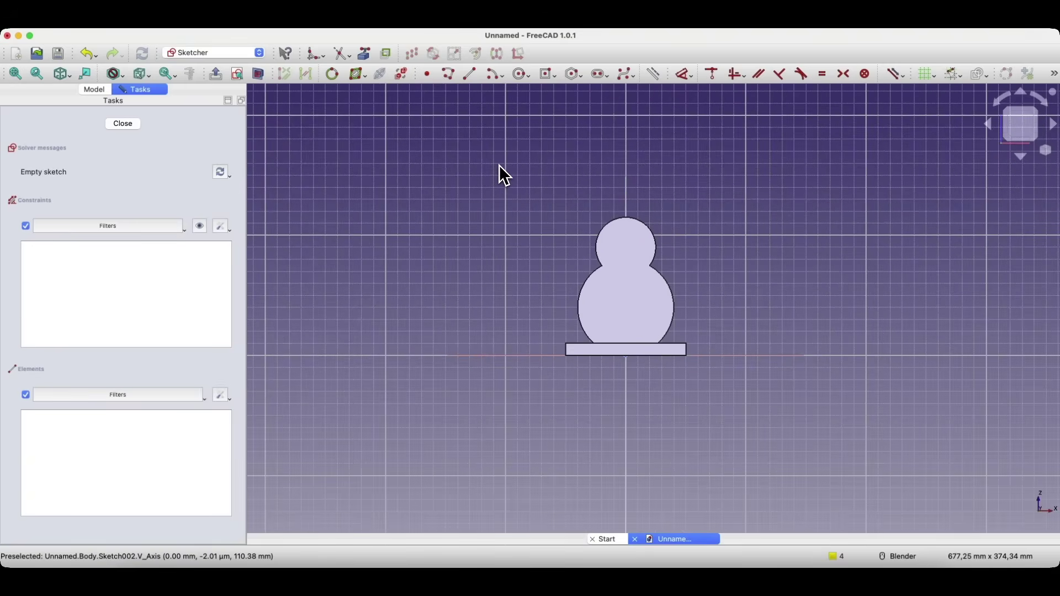
Step: Link the head and body arcs as external geometry and toggle the section view
click(366, 58)
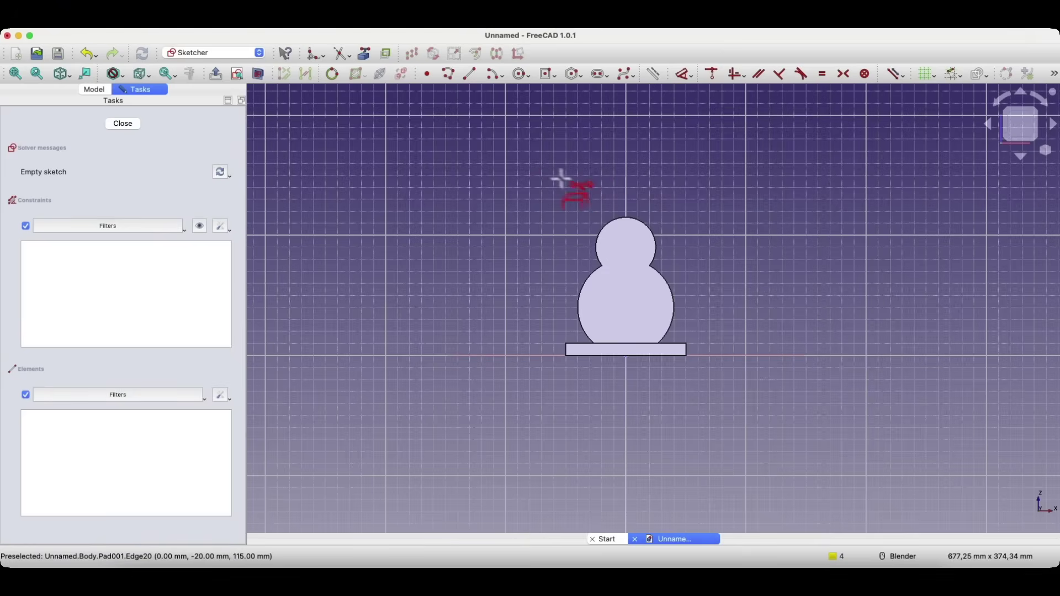
click(654, 235)
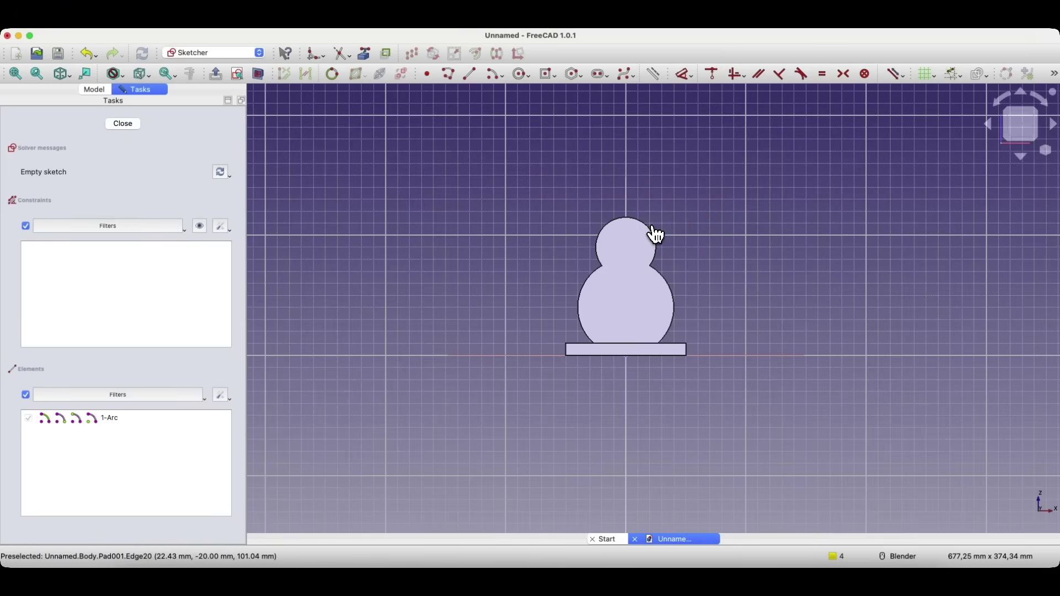
click(668, 276)
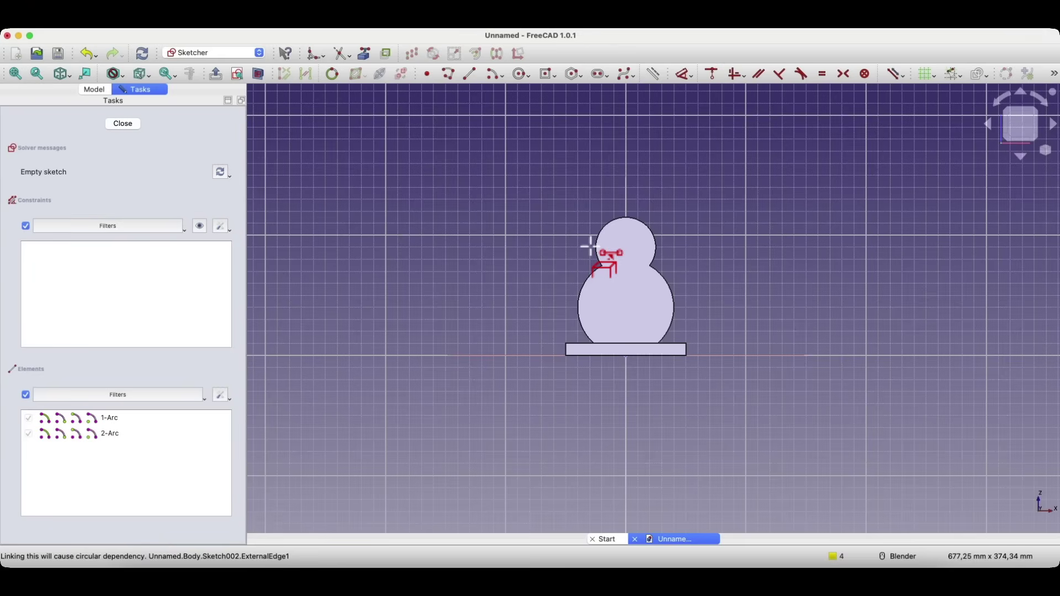
click(259, 78)
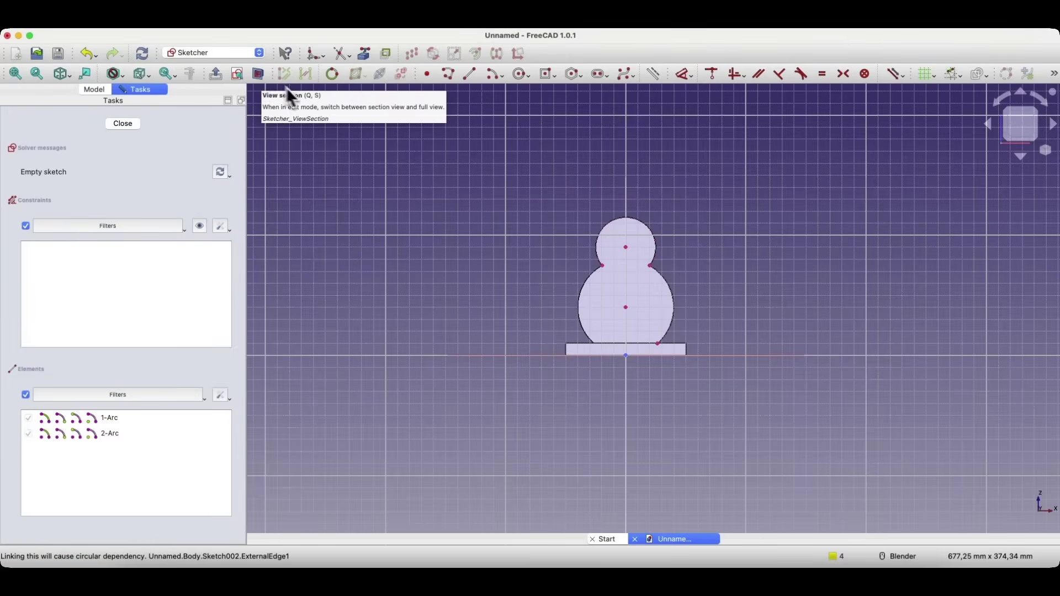
Step: Draw a 30 mm circle on the head centre and a 45 mm circle on the body centre, then close the sketch
click(520, 76)
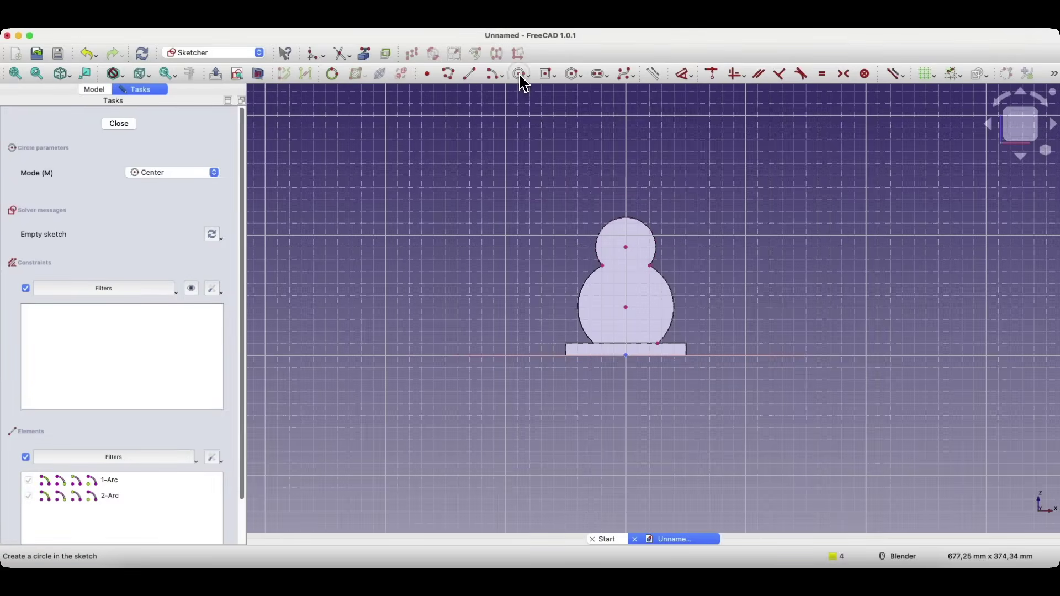
scroll(687, 220, up, 1)
scroll(687, 220, up, 1)
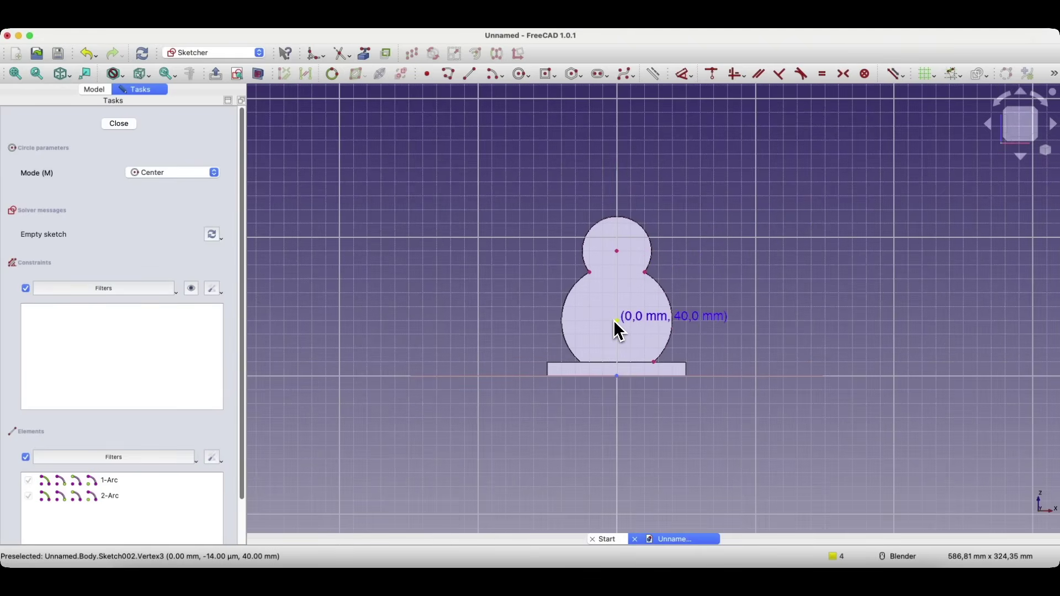
click(617, 251)
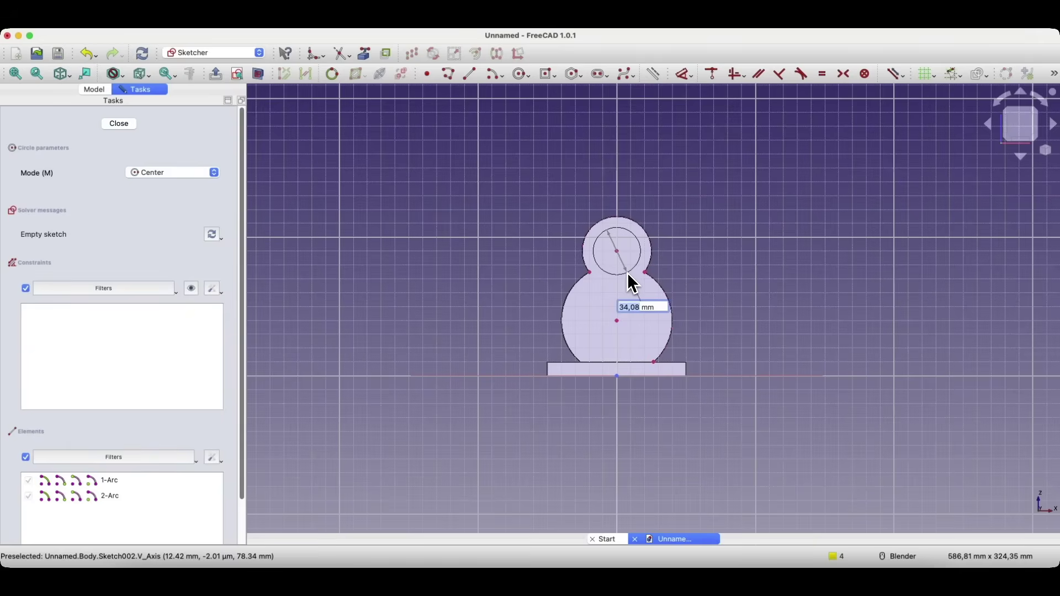
text(30)
key(Return)
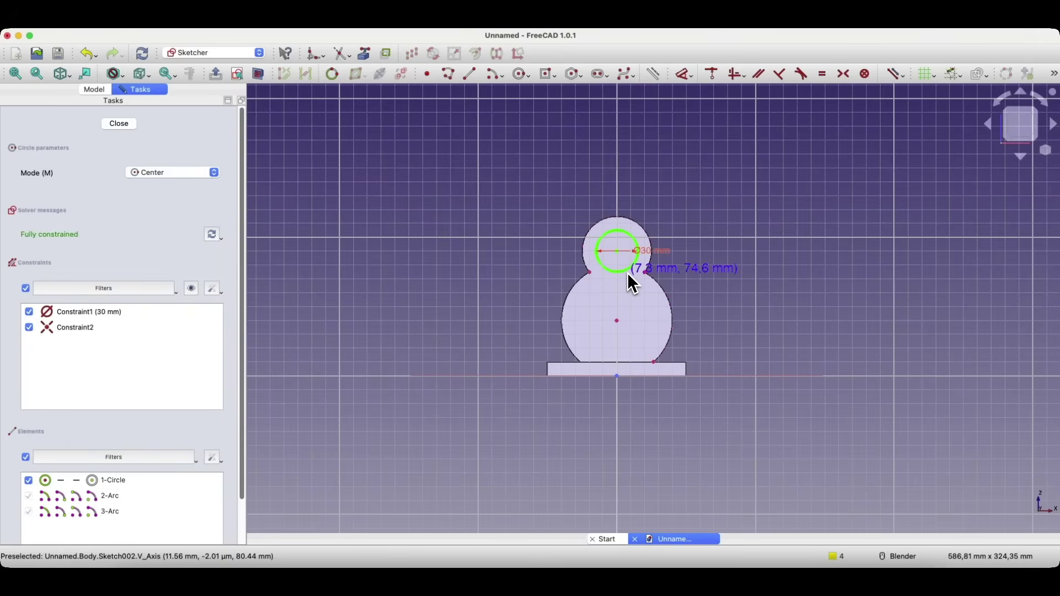
click(616, 320)
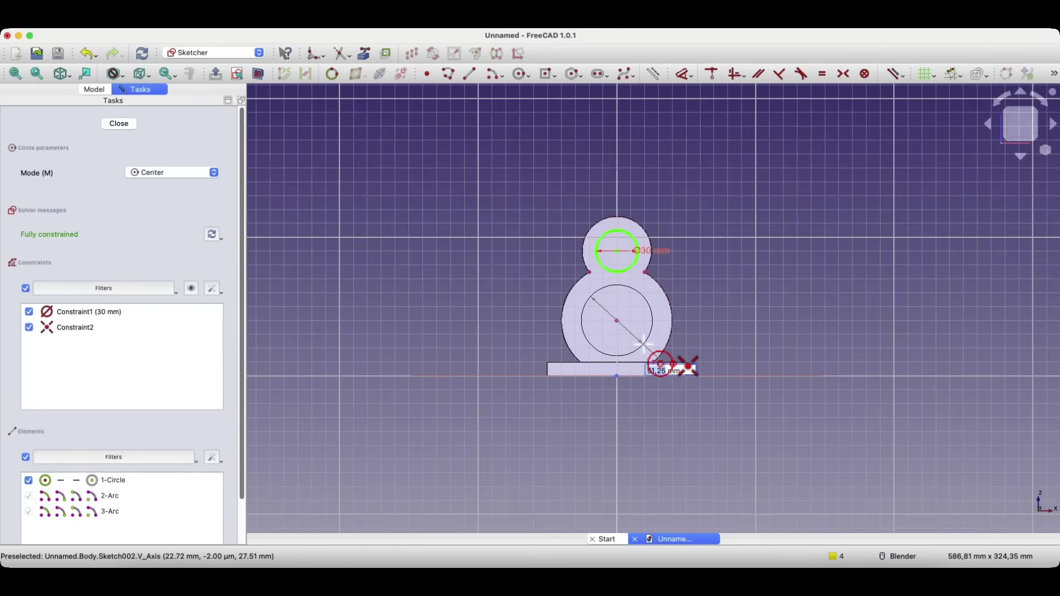
text(45)
key(Return)
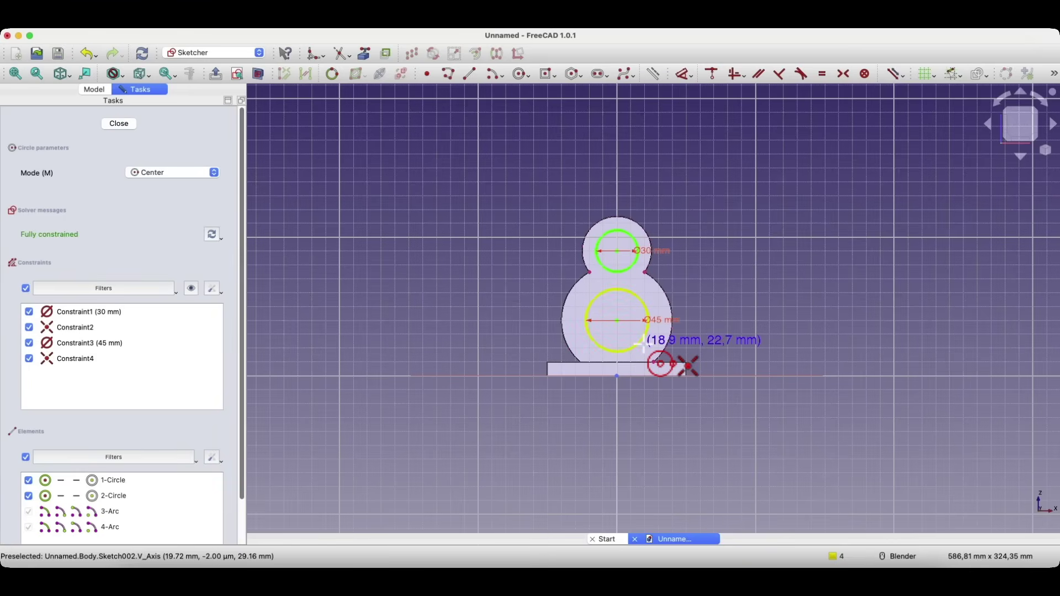
click(119, 124)
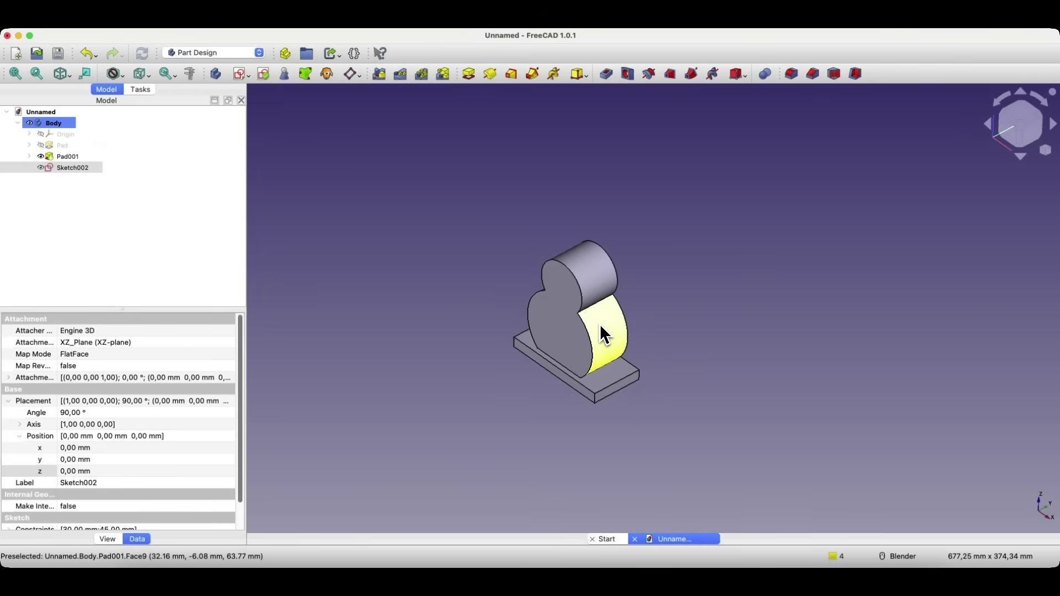
Step: Pad the two-circle sketch 50 mm symmetric to its plane
click(470, 80)
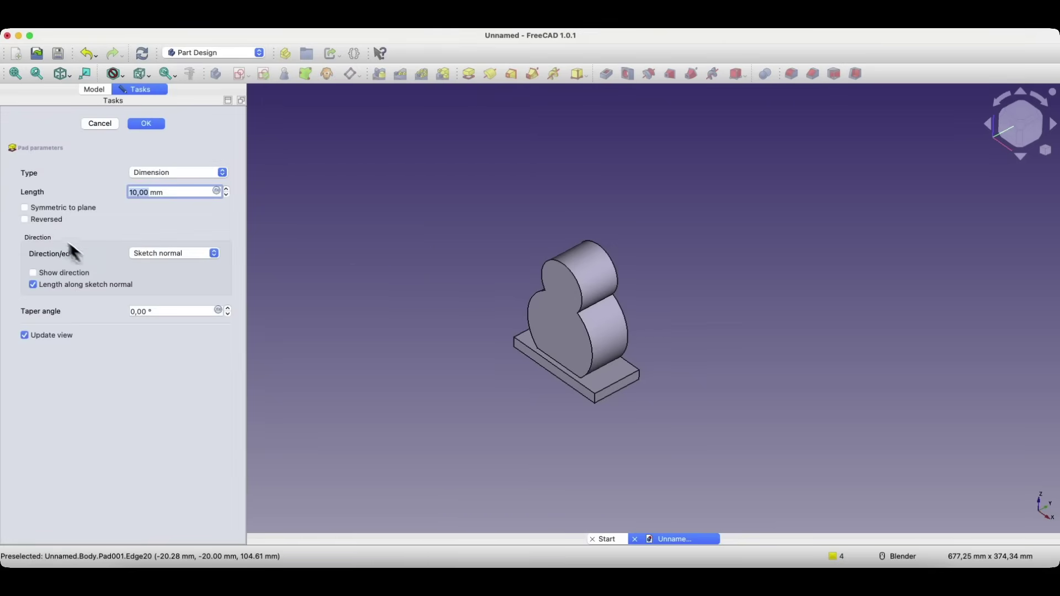
click(24, 208)
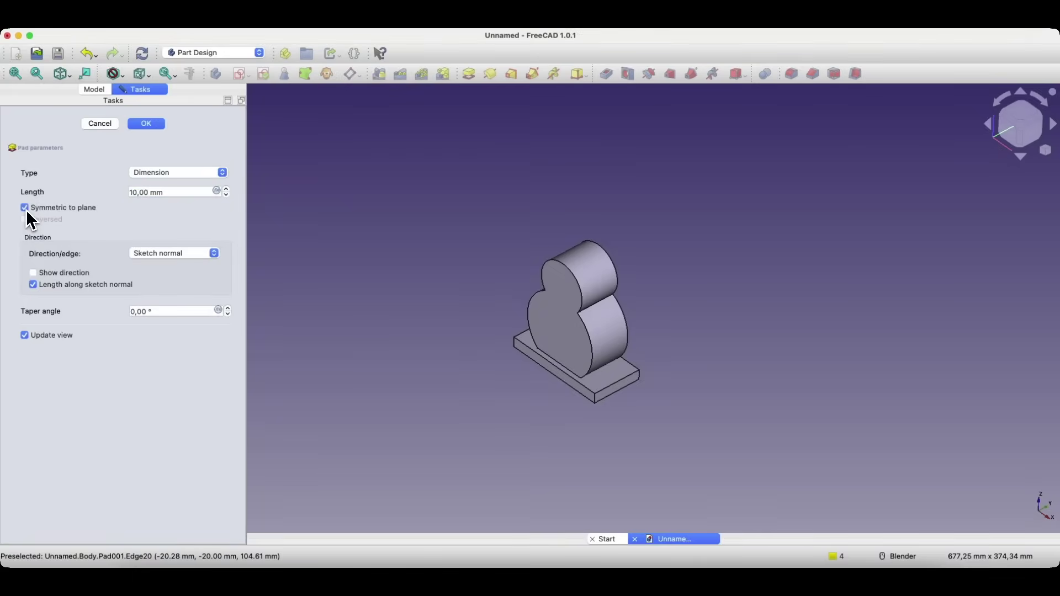
click(135, 192)
text(50)
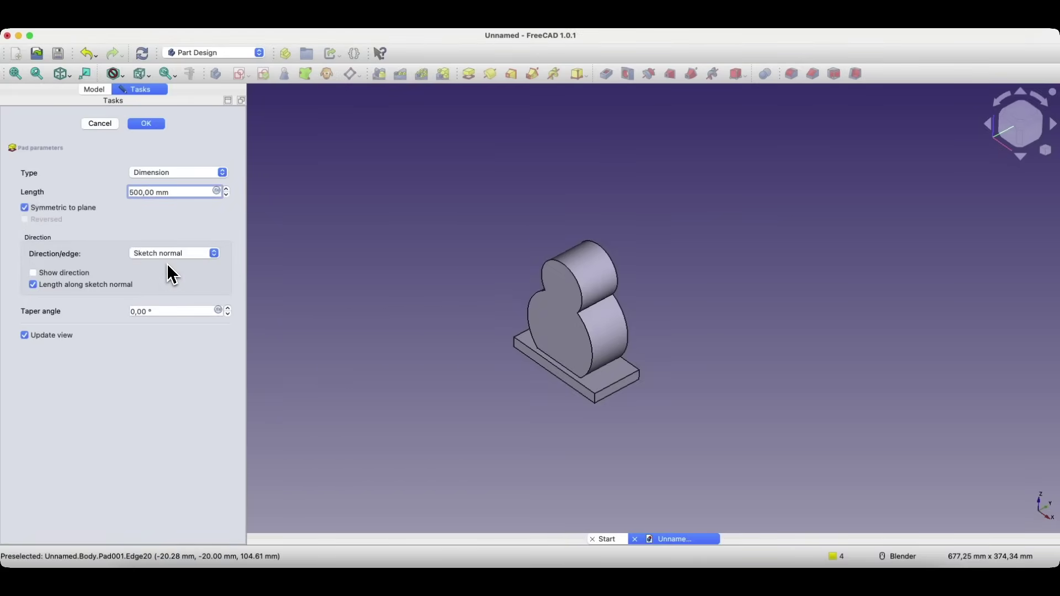
key(BackSpace)
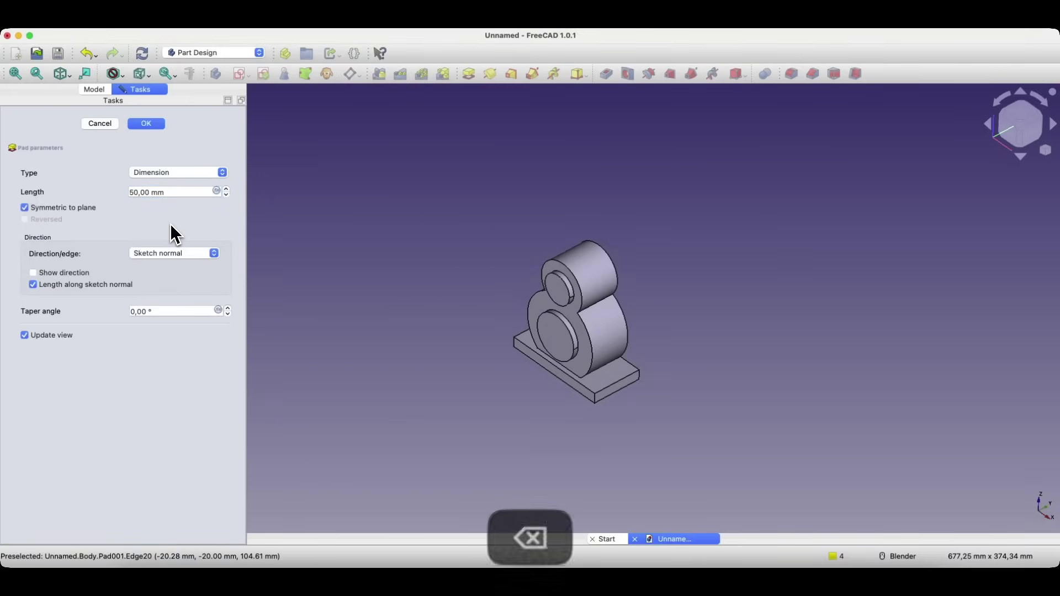
click(145, 124)
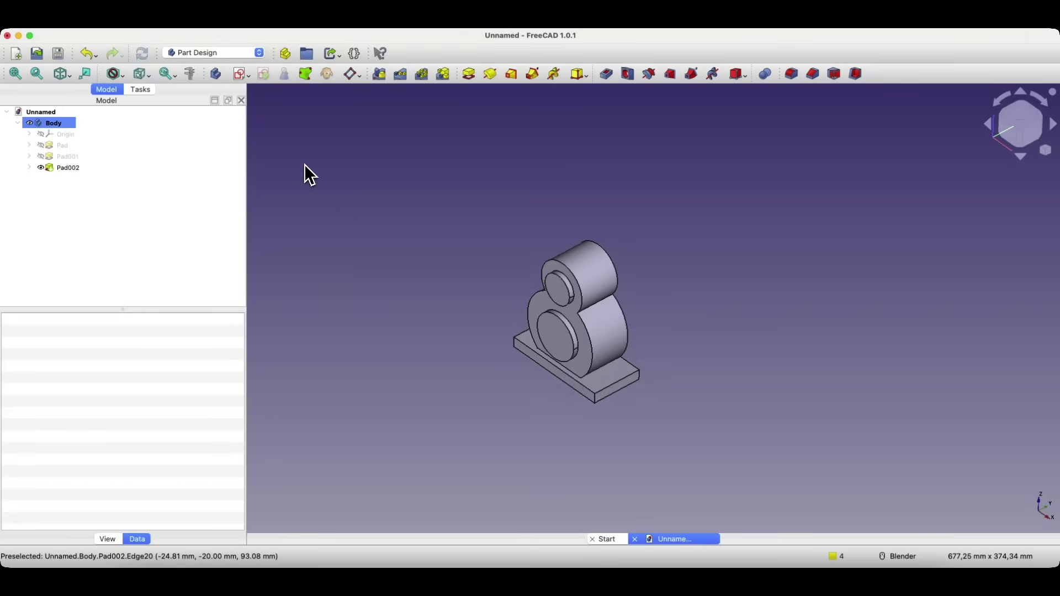
Step: Start a new sketch on the XZ plane, projecting the upper and lower boss circles, with a section view
click(238, 78)
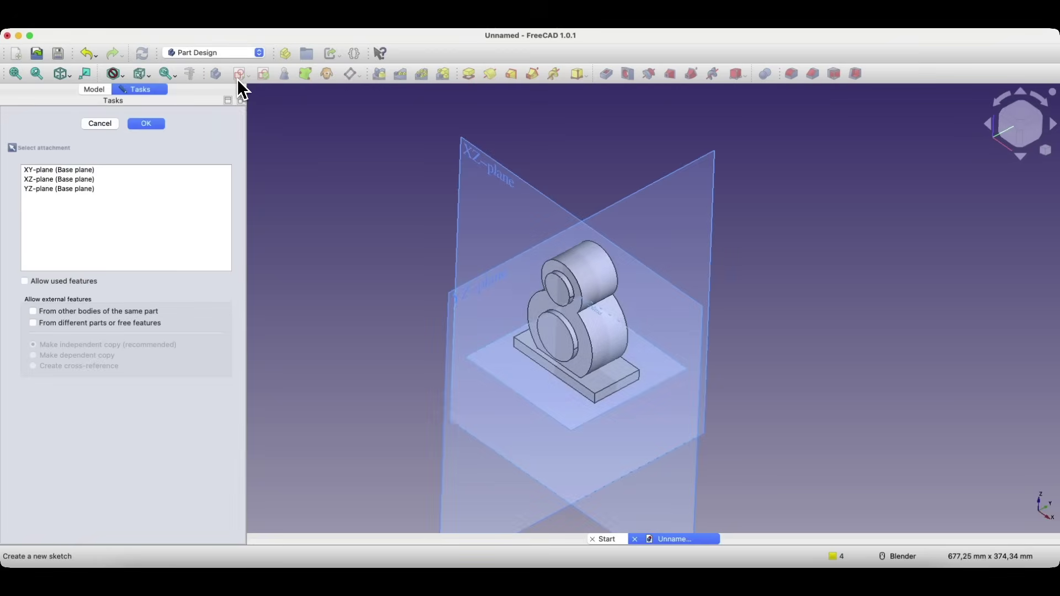
click(481, 163)
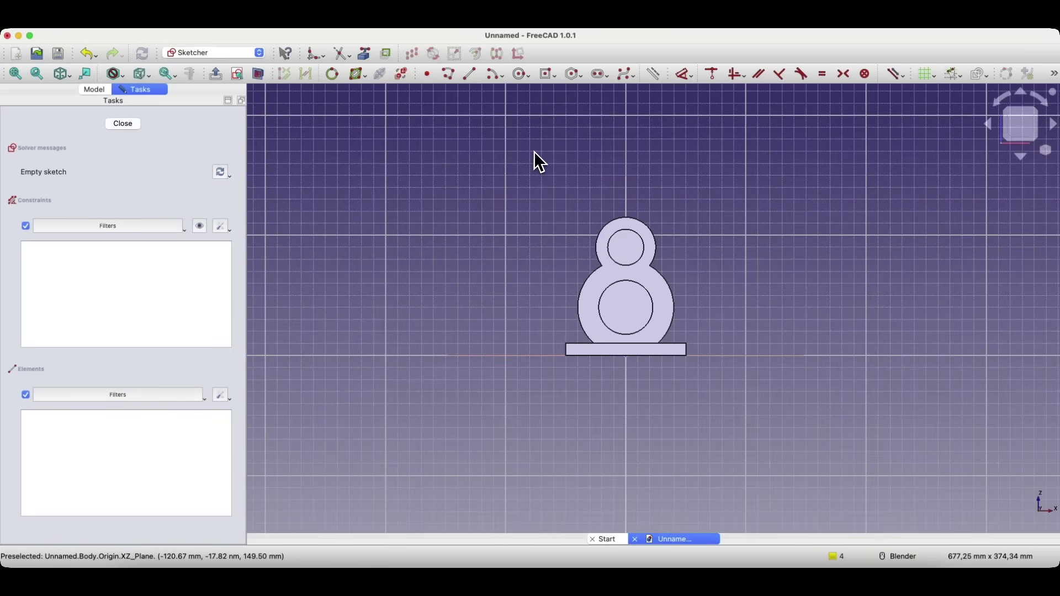
click(369, 58)
click(644, 237)
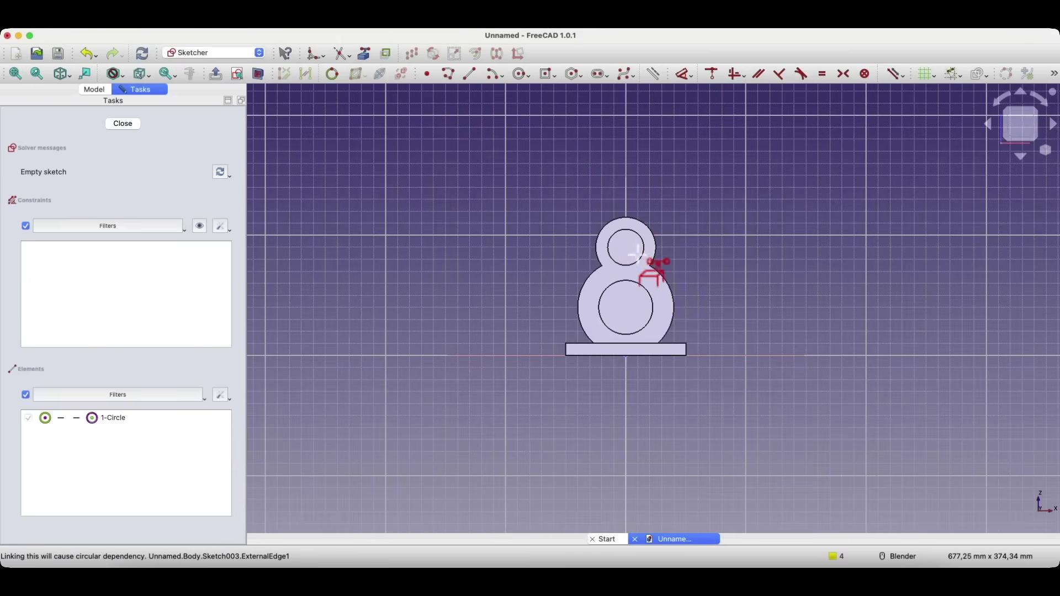
click(629, 281)
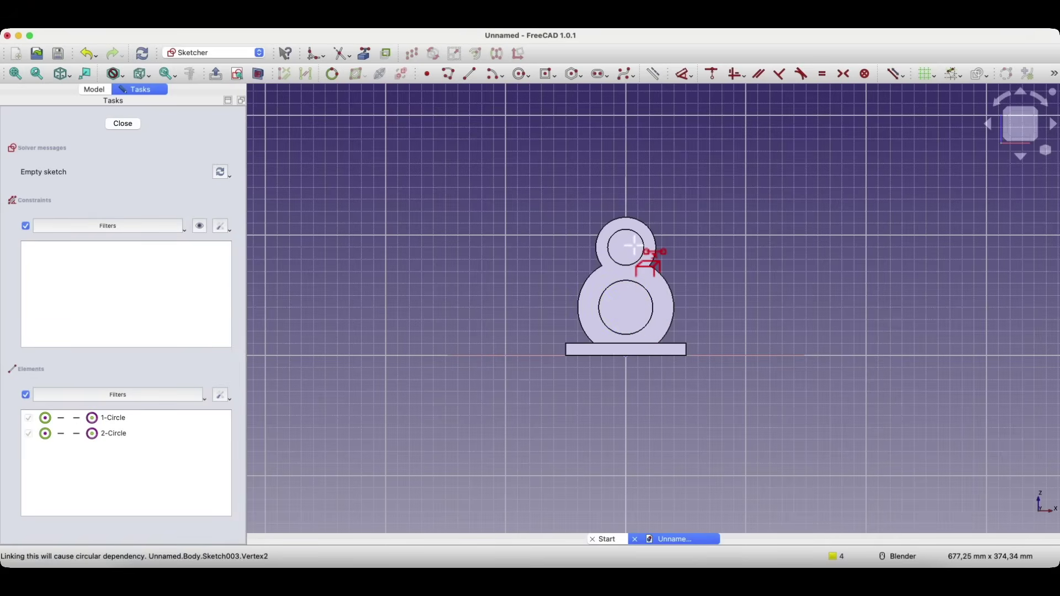
click(260, 78)
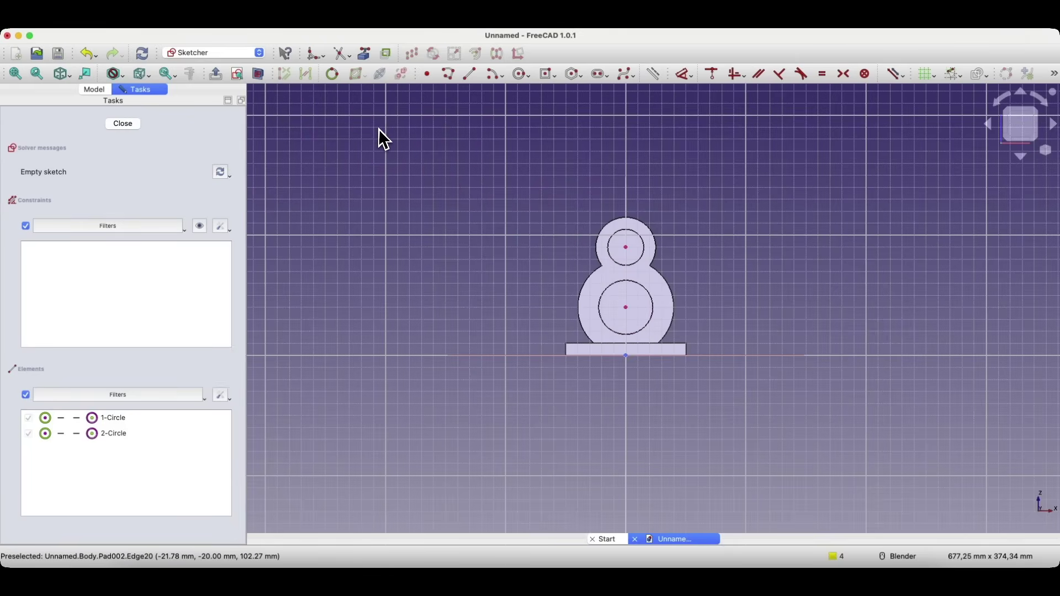
Step: Draw a 20 mm circle on the upper boss centre and a 35 mm circle on the lower, then close
click(522, 75)
scroll(654, 209, up, 5)
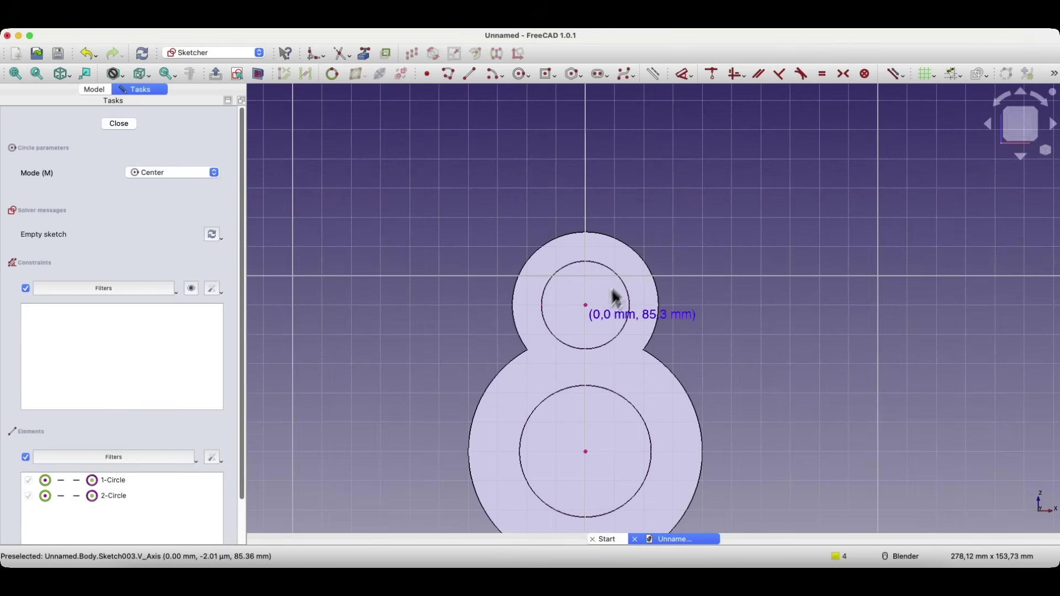
click(585, 303)
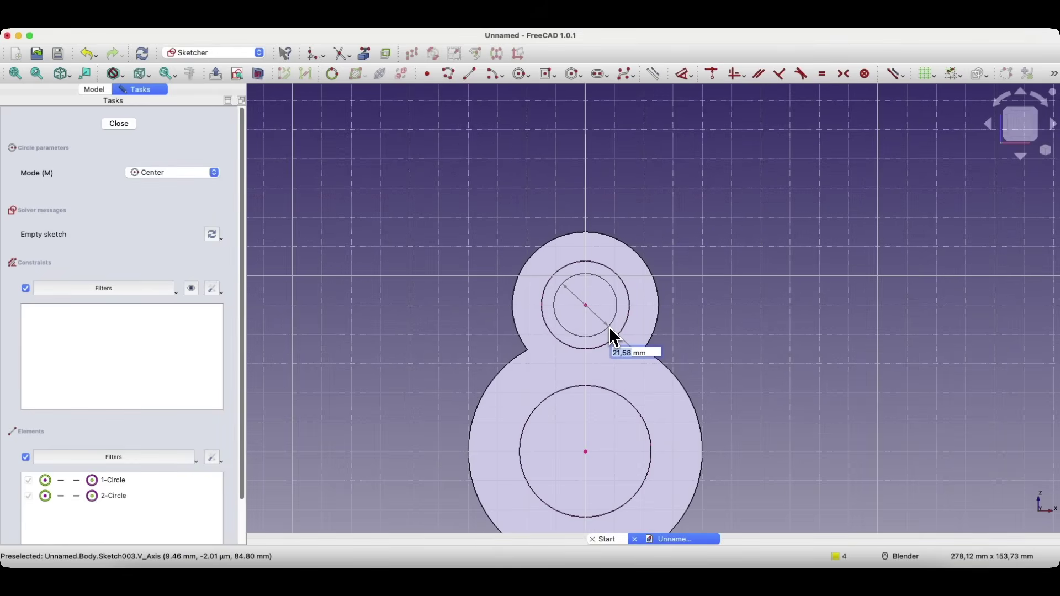
text(20)
key(Return)
click(585, 452)
text(35)
key(Return)
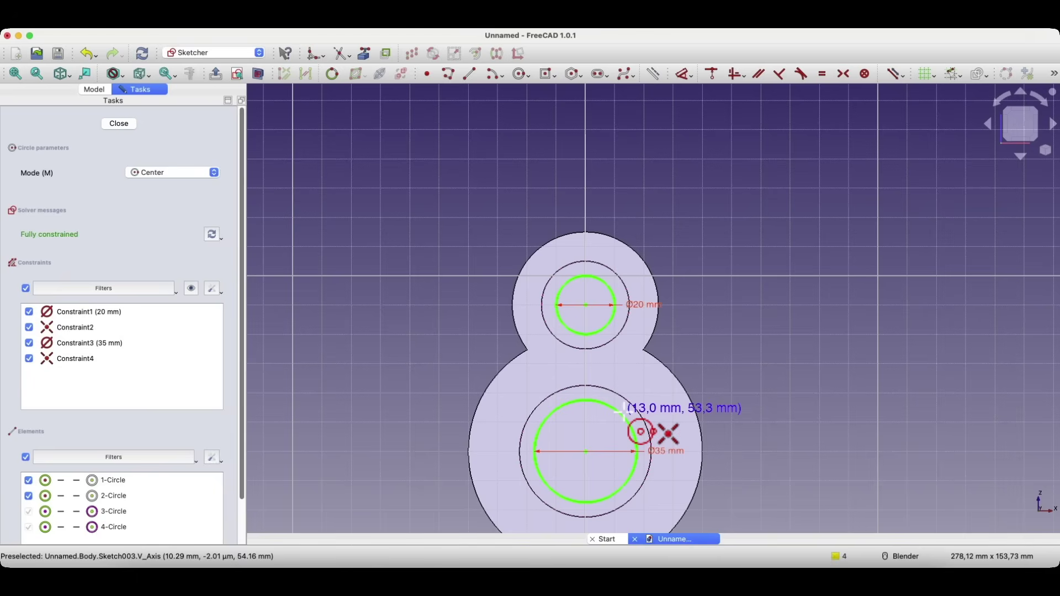
click(119, 125)
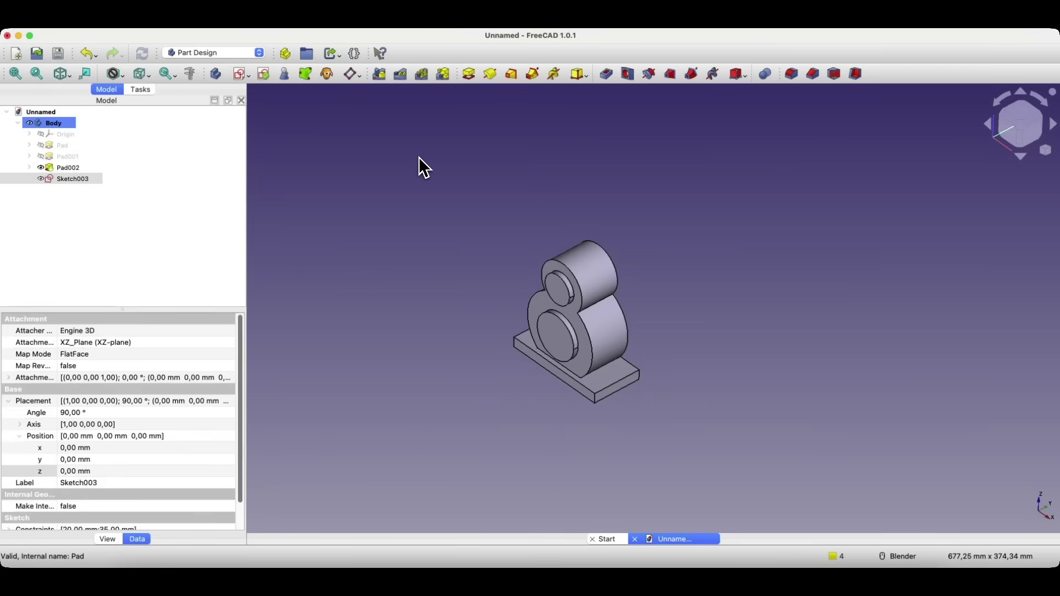
Step: Pocket Sketch003 through all, symmetric to plane, cutting bores through both bosses
click(607, 77)
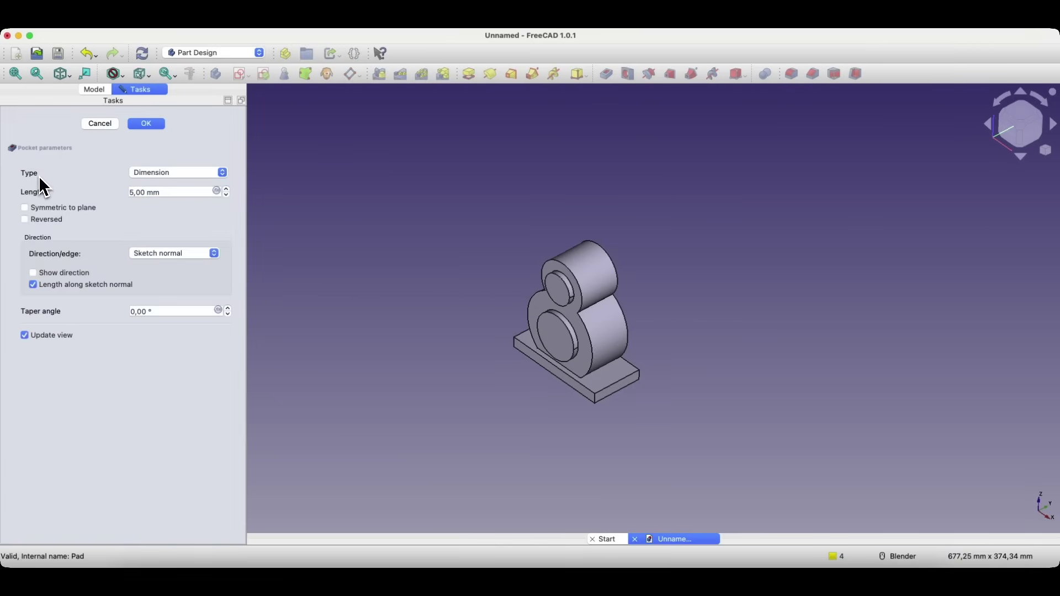
click(166, 172)
click(168, 182)
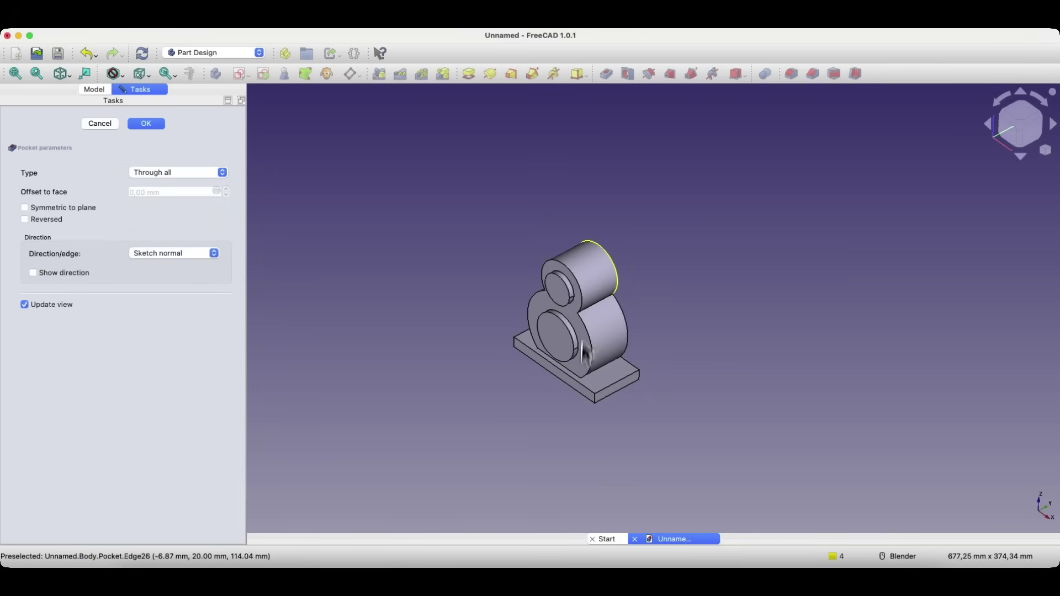
middle_drag(622, 406, 569, 389)
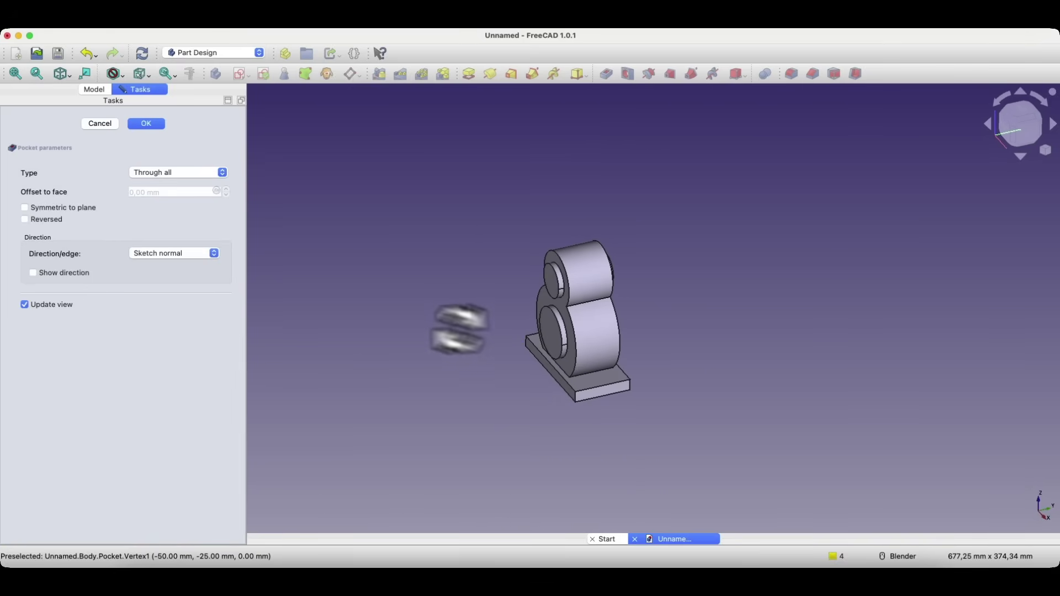
click(24, 207)
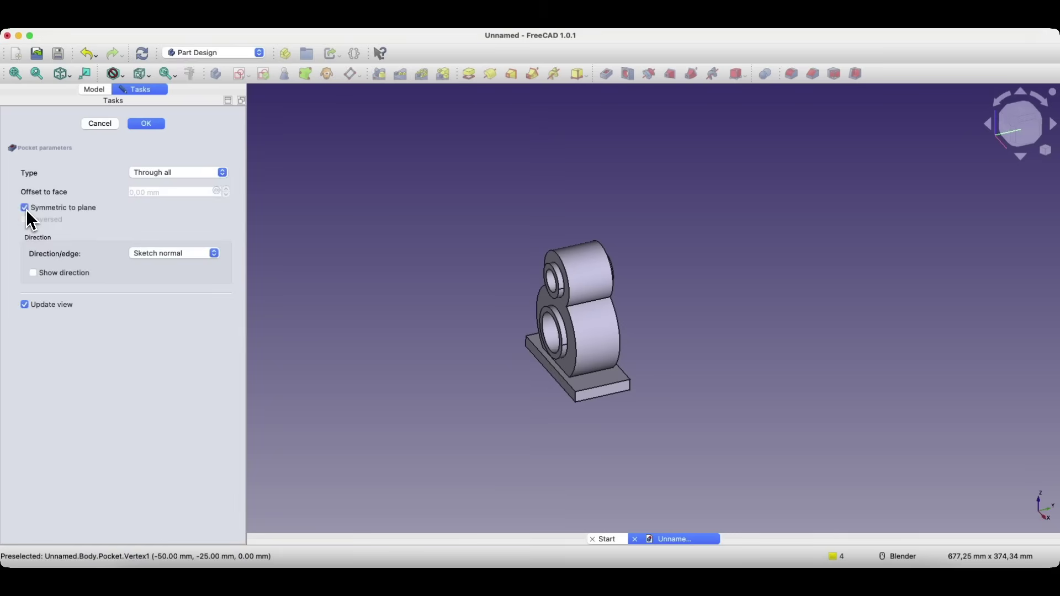
middle_drag(574, 403, 656, 404)
middle_drag(563, 227, 681, 407)
middle_drag(649, 289, 690, 312)
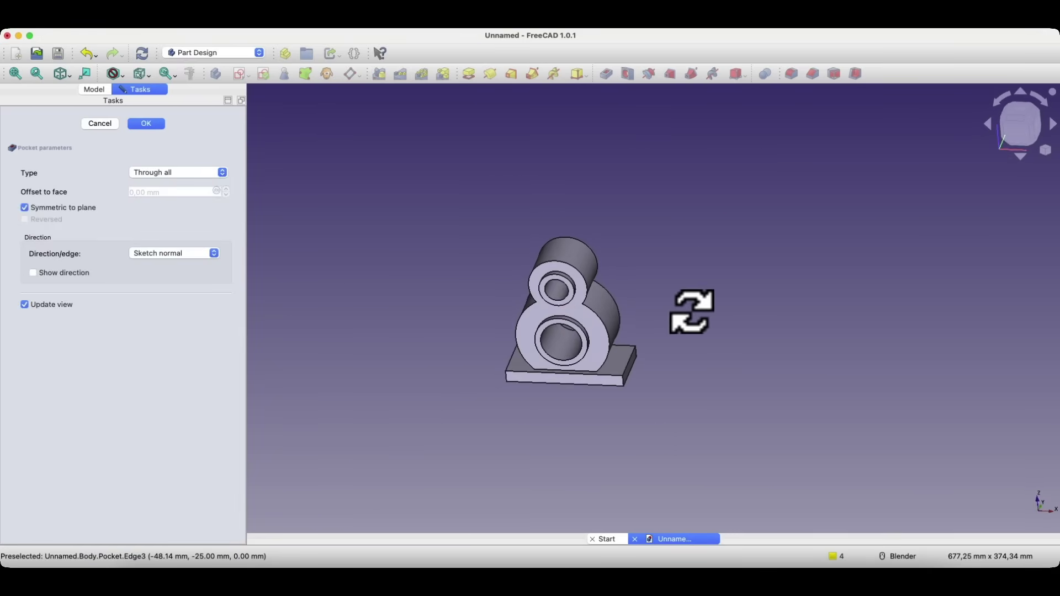
click(146, 124)
middle_drag(446, 300, 446, 223)
scroll(446, 223, up, 3)
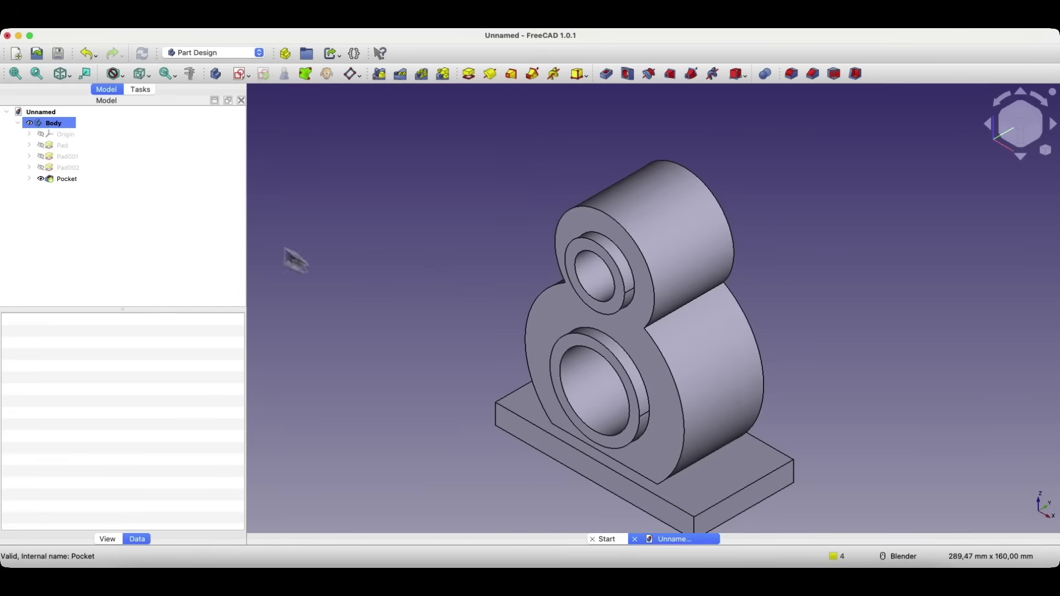
Step: In wireframe view, fillet the four upright-to-base edges with a 10 mm radius
click(124, 74)
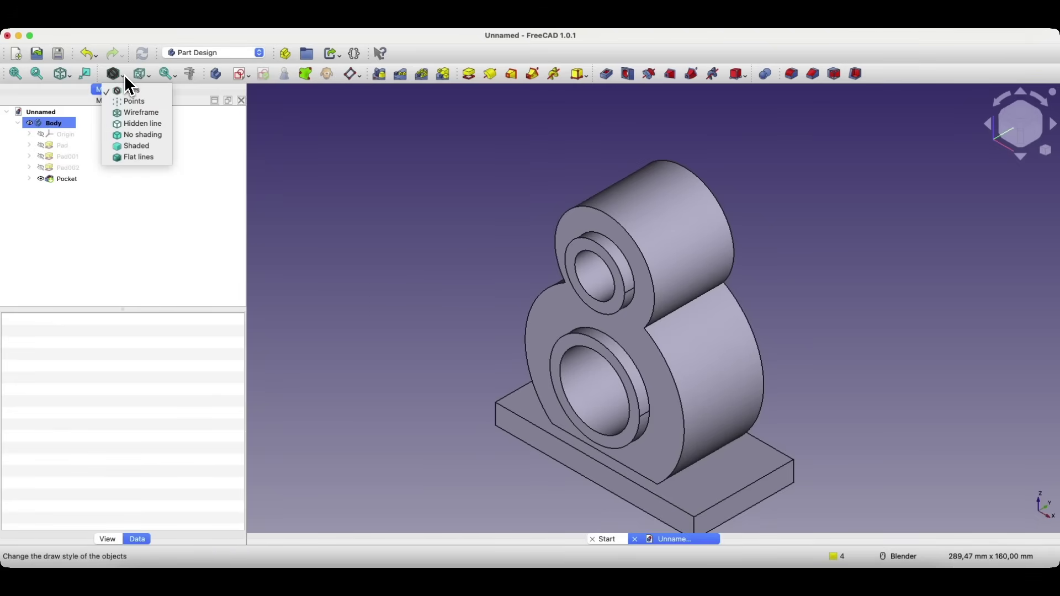
click(131, 115)
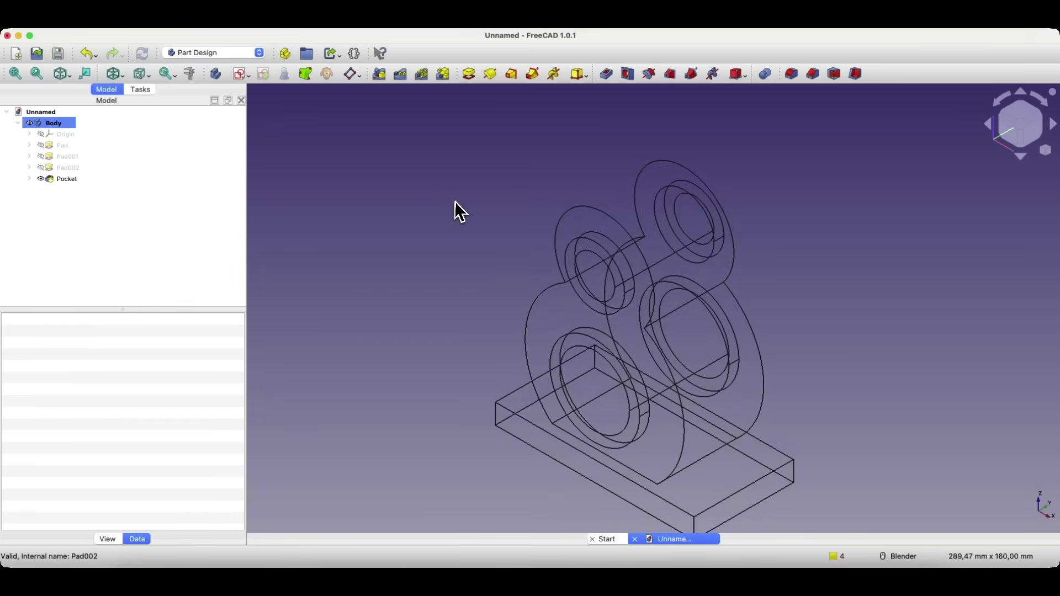
click(596, 269)
ctrl+click(684, 304)
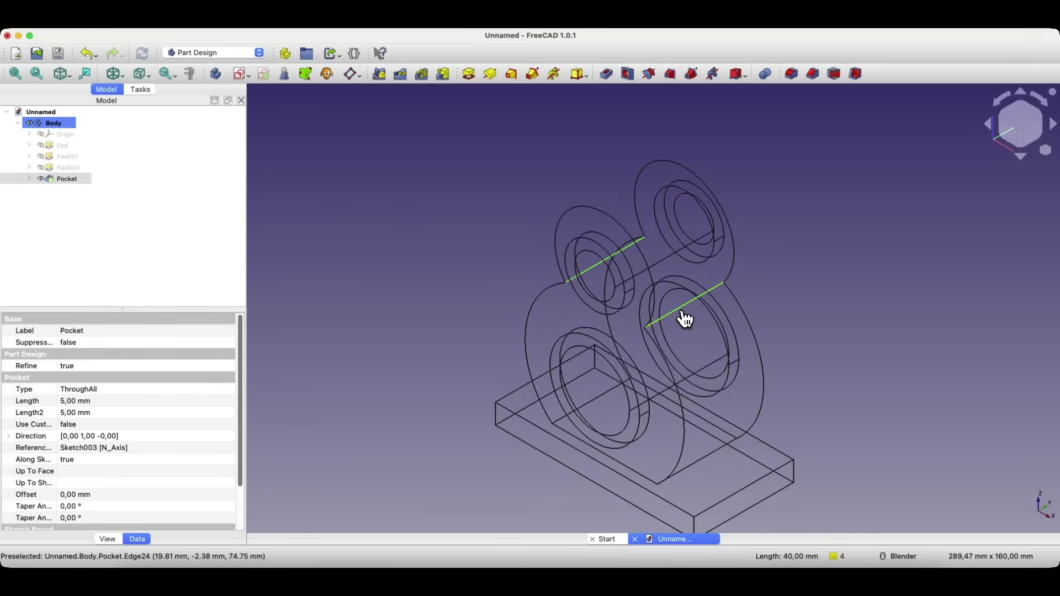
ctrl+click(706, 458)
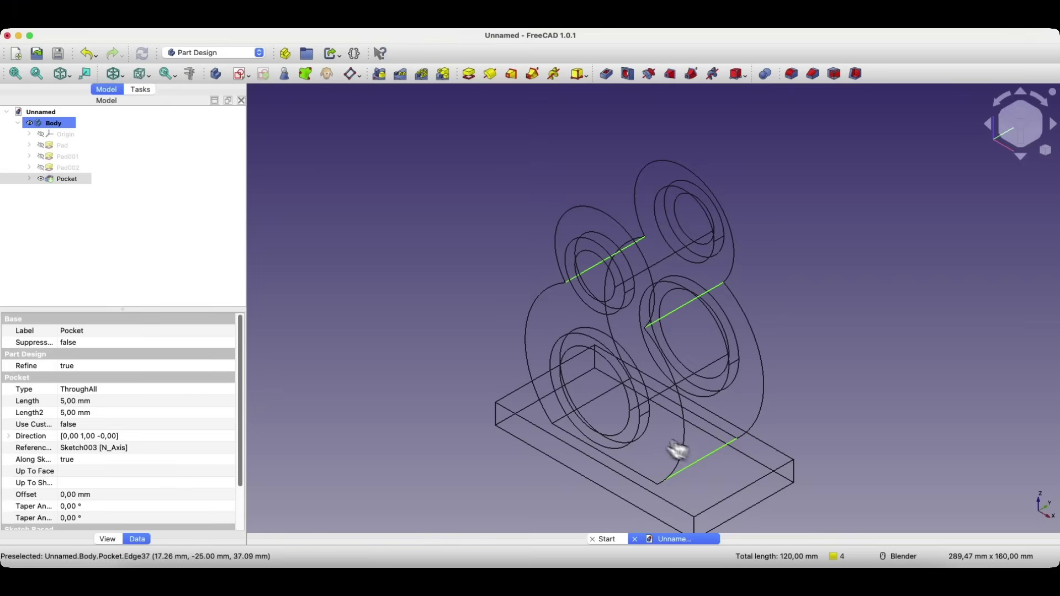
ctrl+click(595, 405)
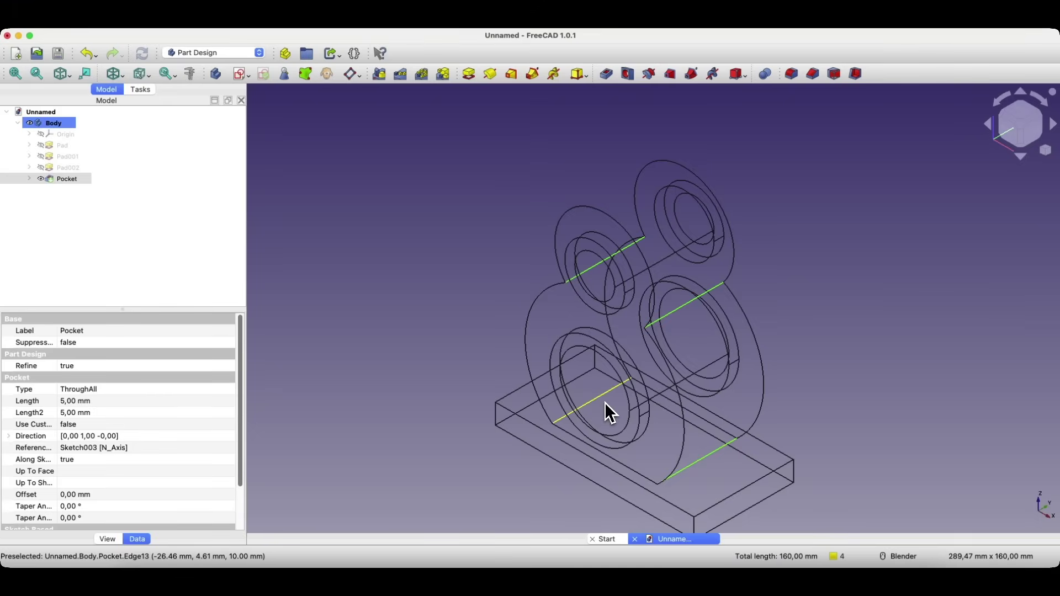
click(791, 74)
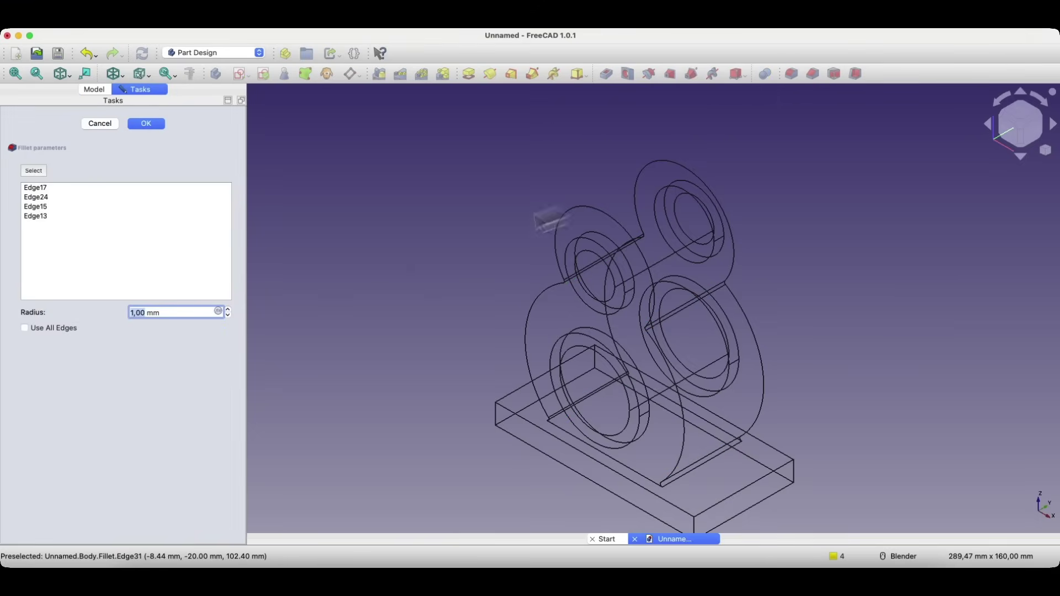
text(10)
key(Return)
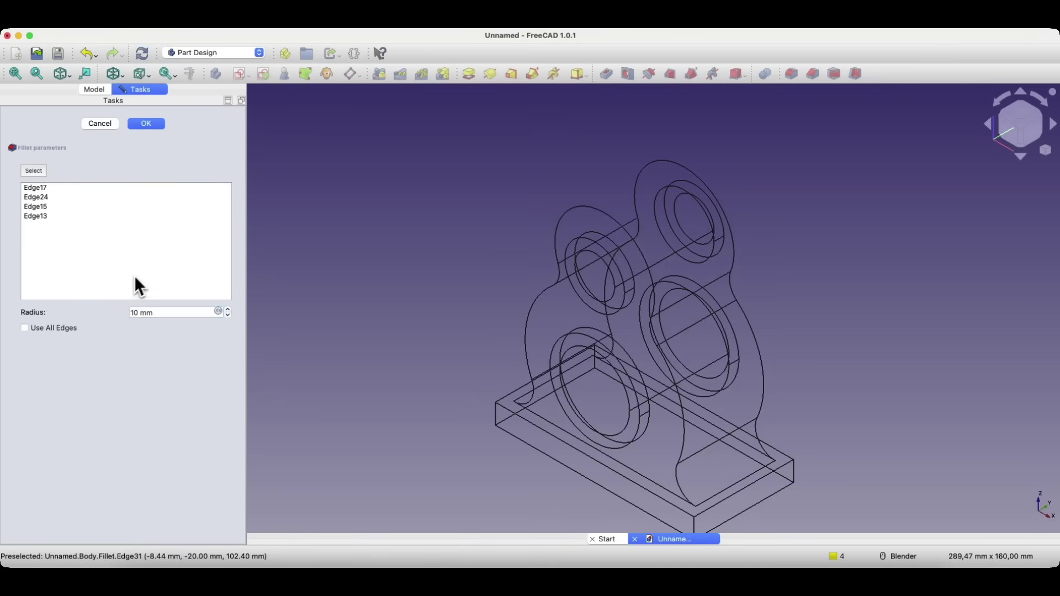
click(151, 124)
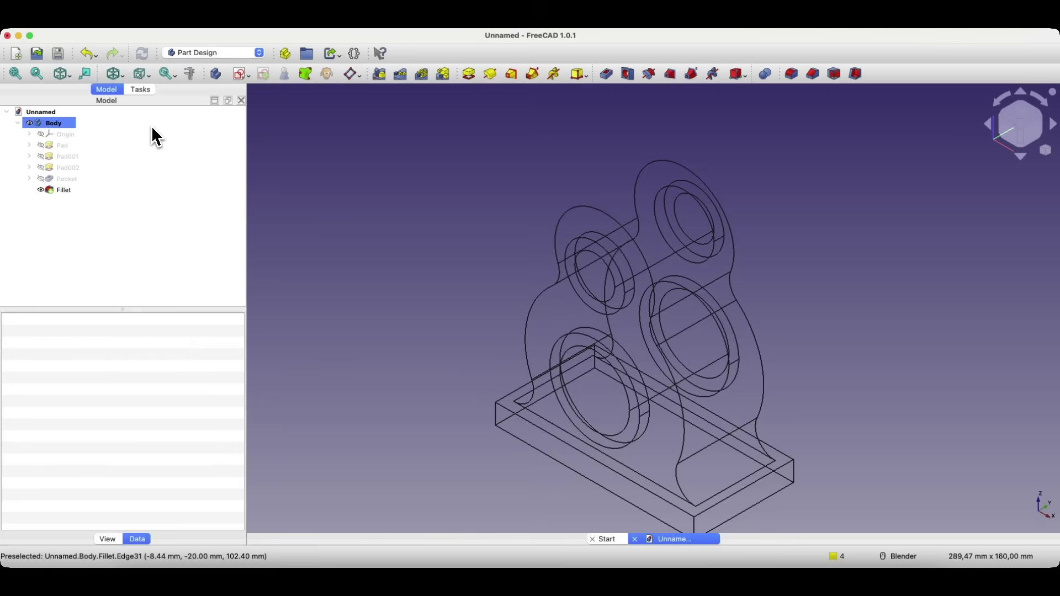
Step: Start a fillet on the four front and back bore edges and restore shaded display
click(606, 236)
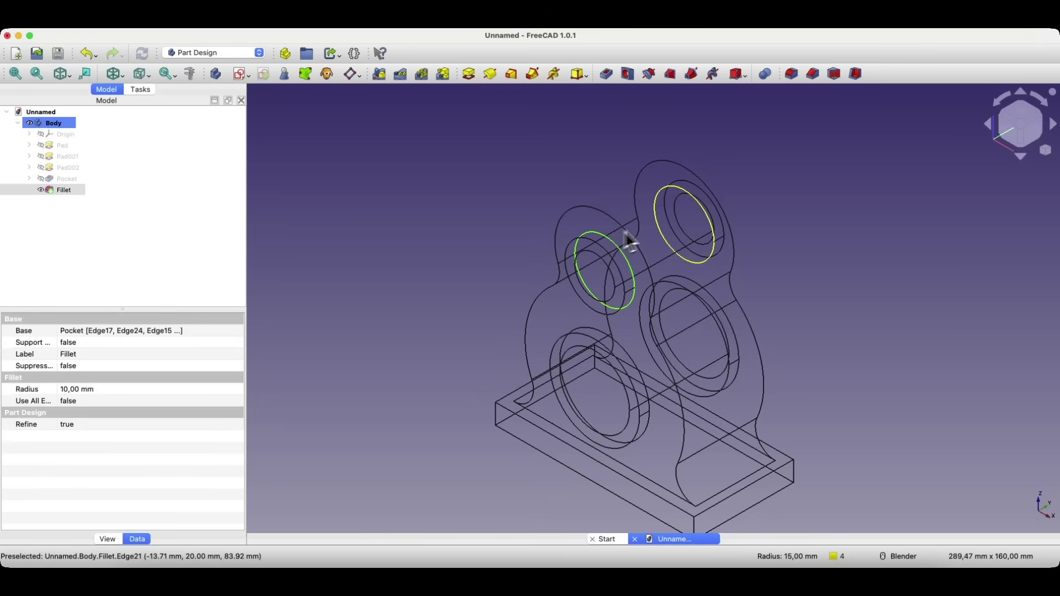
click(680, 198)
click(672, 283)
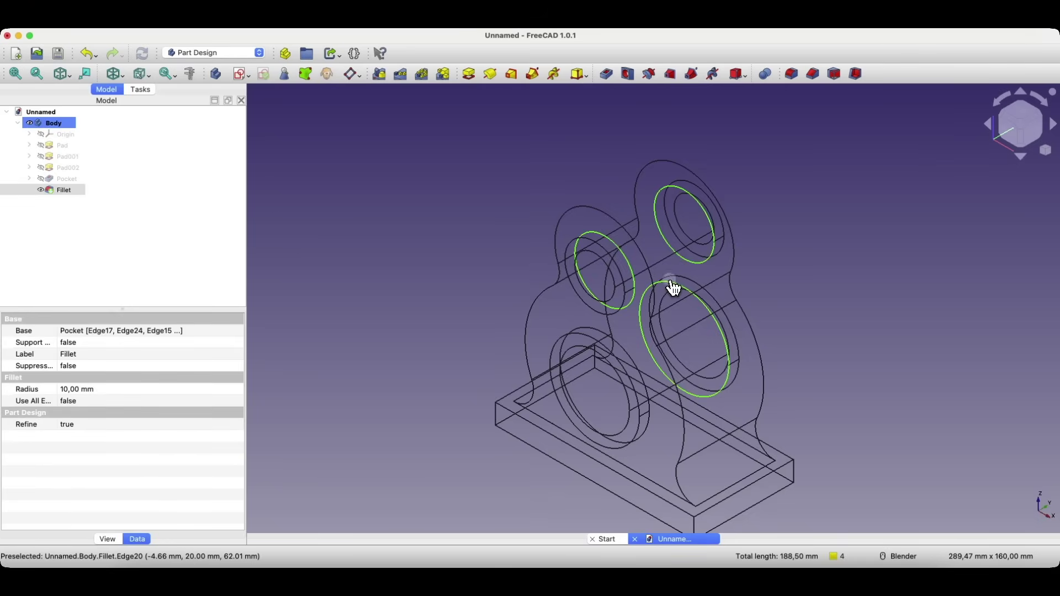
click(607, 338)
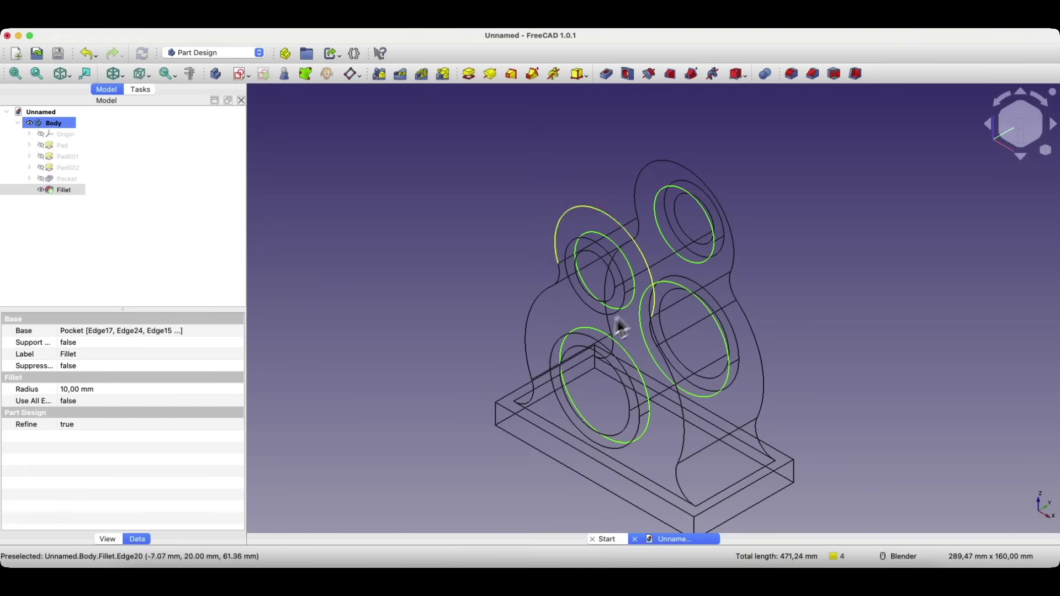
click(791, 73)
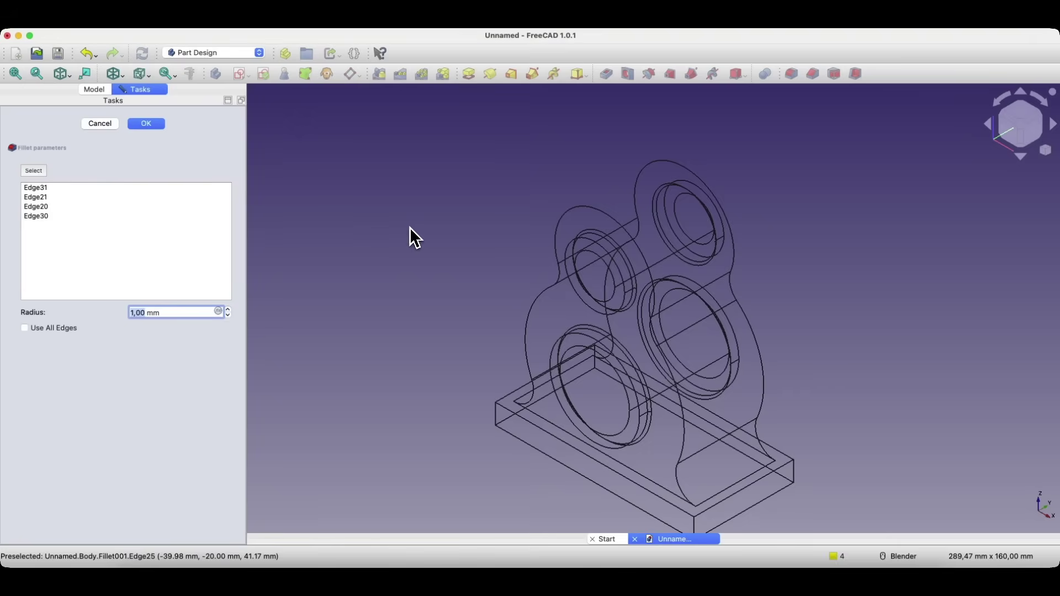
click(123, 76)
click(125, 90)
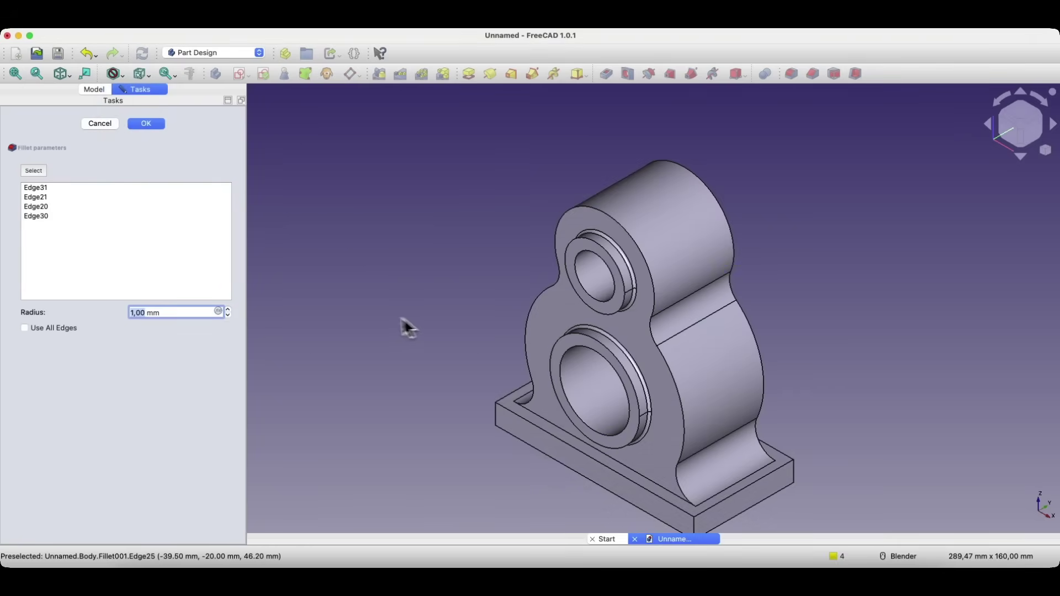
Step: Set the bore-edge fillet radius to 3 mm and confirm Fillet001
click(227, 310)
click(227, 311)
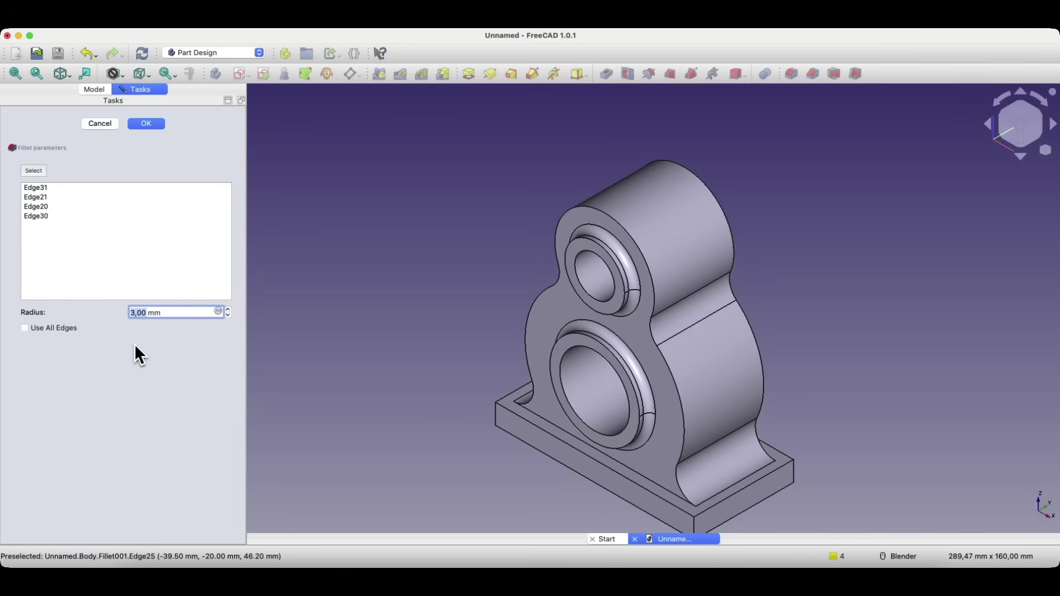
click(151, 124)
middle_drag(545, 367, 549, 373)
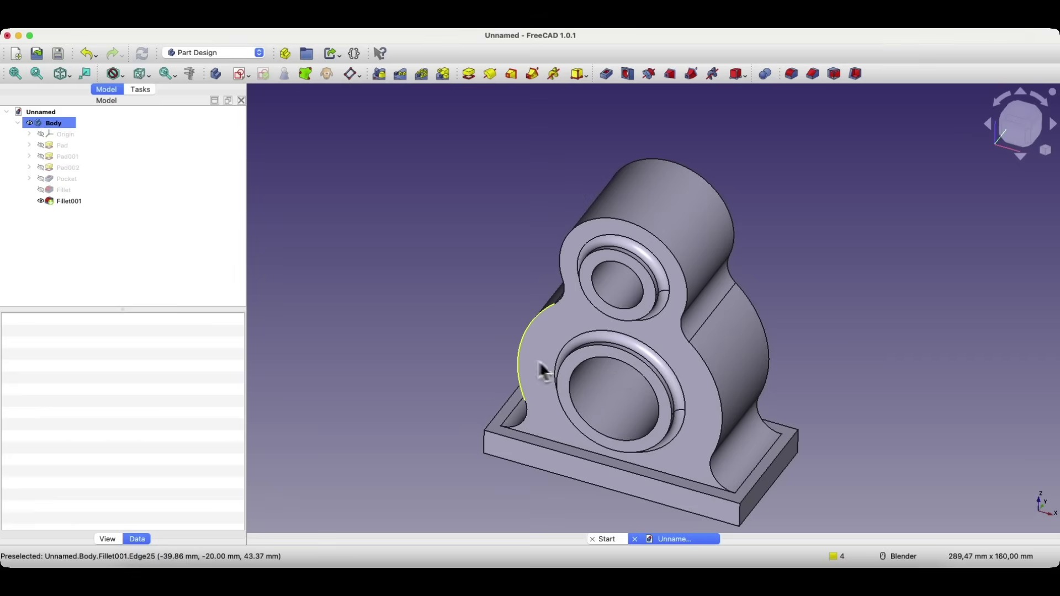
scroll(478, 260, down, 3)
scroll(478, 255, up, 3)
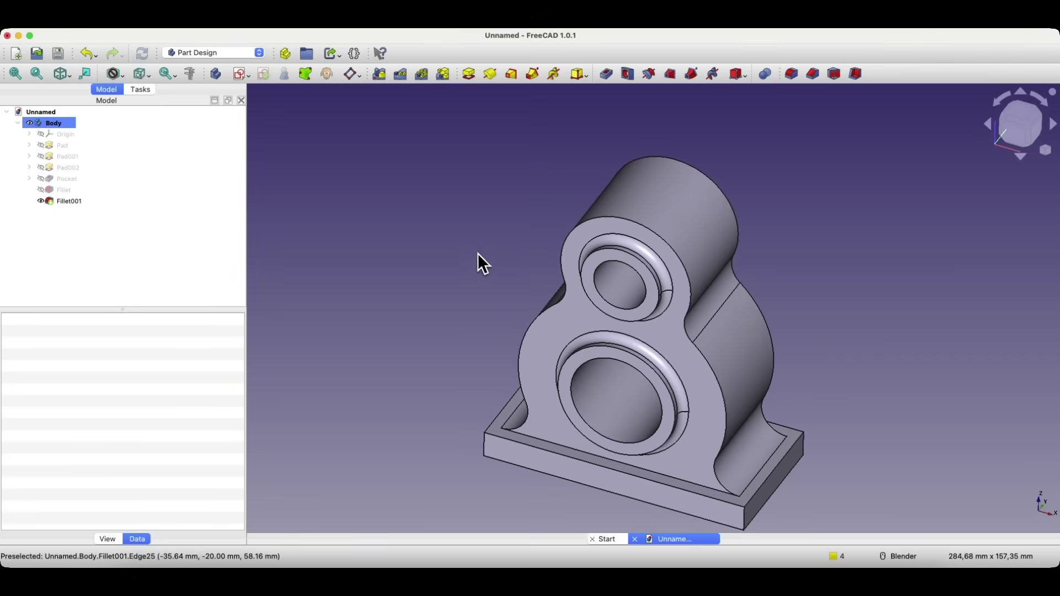
middle_drag(487, 288, 463, 256)
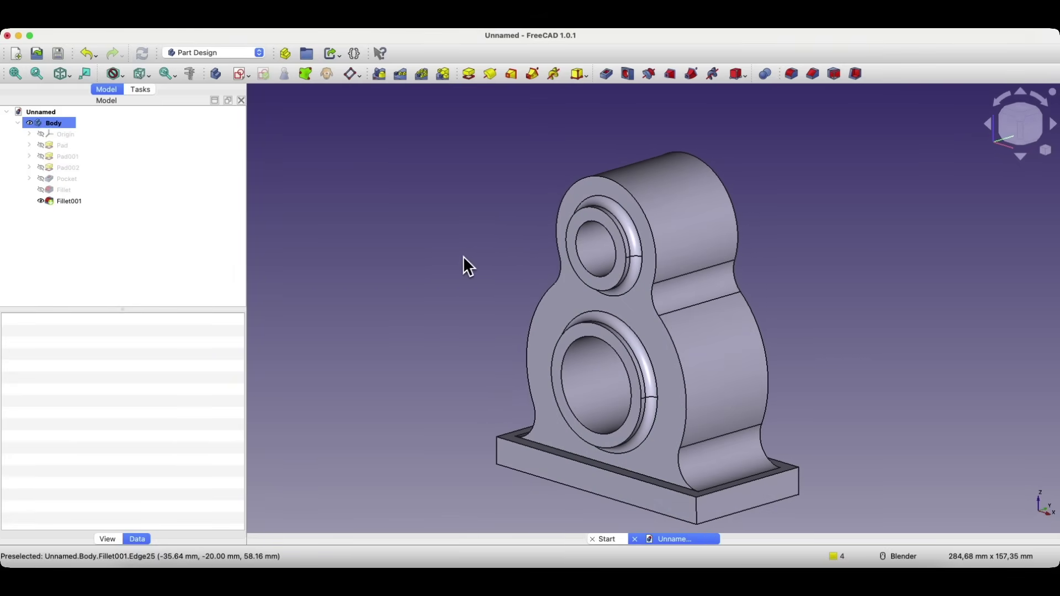